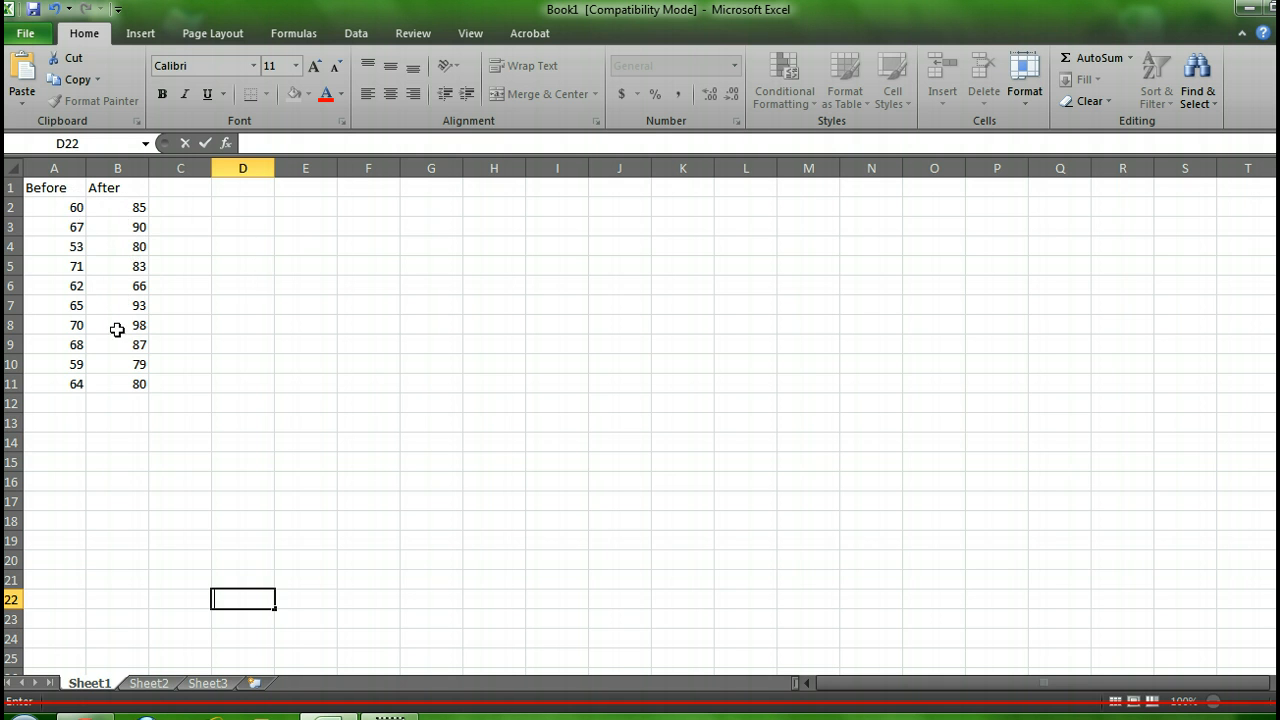
left_click(51, 188)
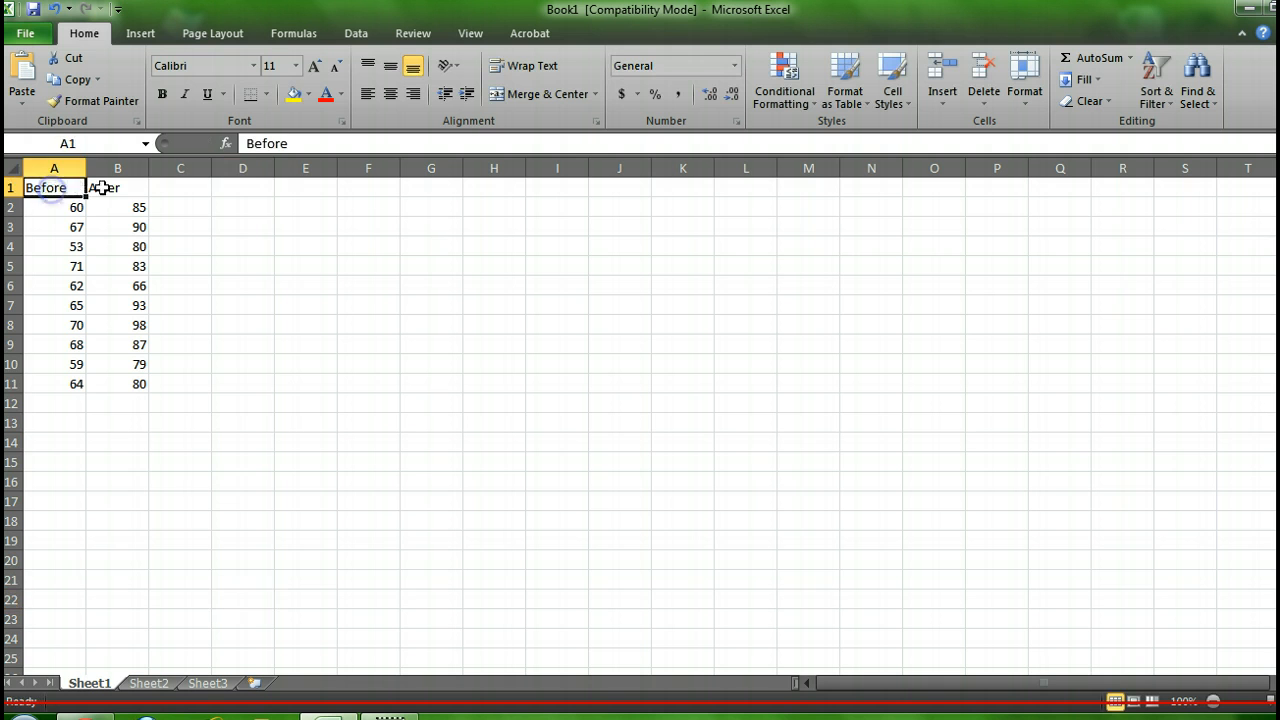
left_click(106, 187)
left_click(114, 200)
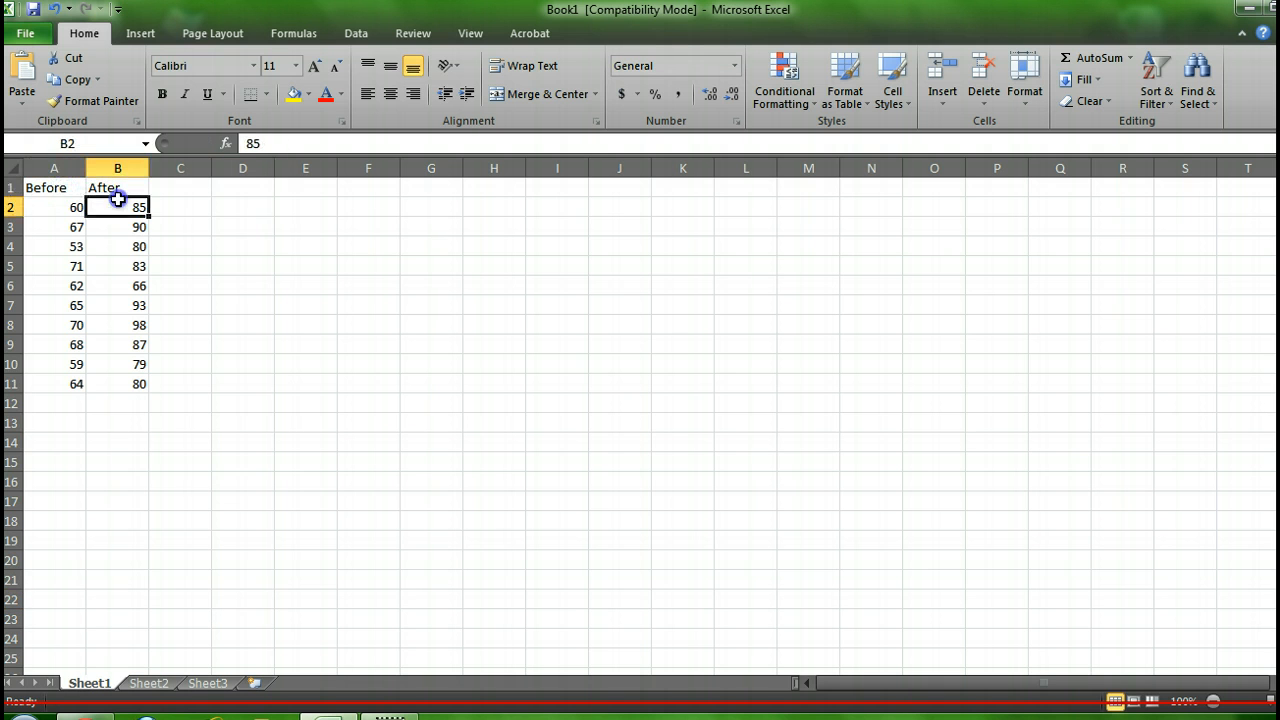
left_click(108, 186)
left_click(59, 190)
left_click(116, 190)
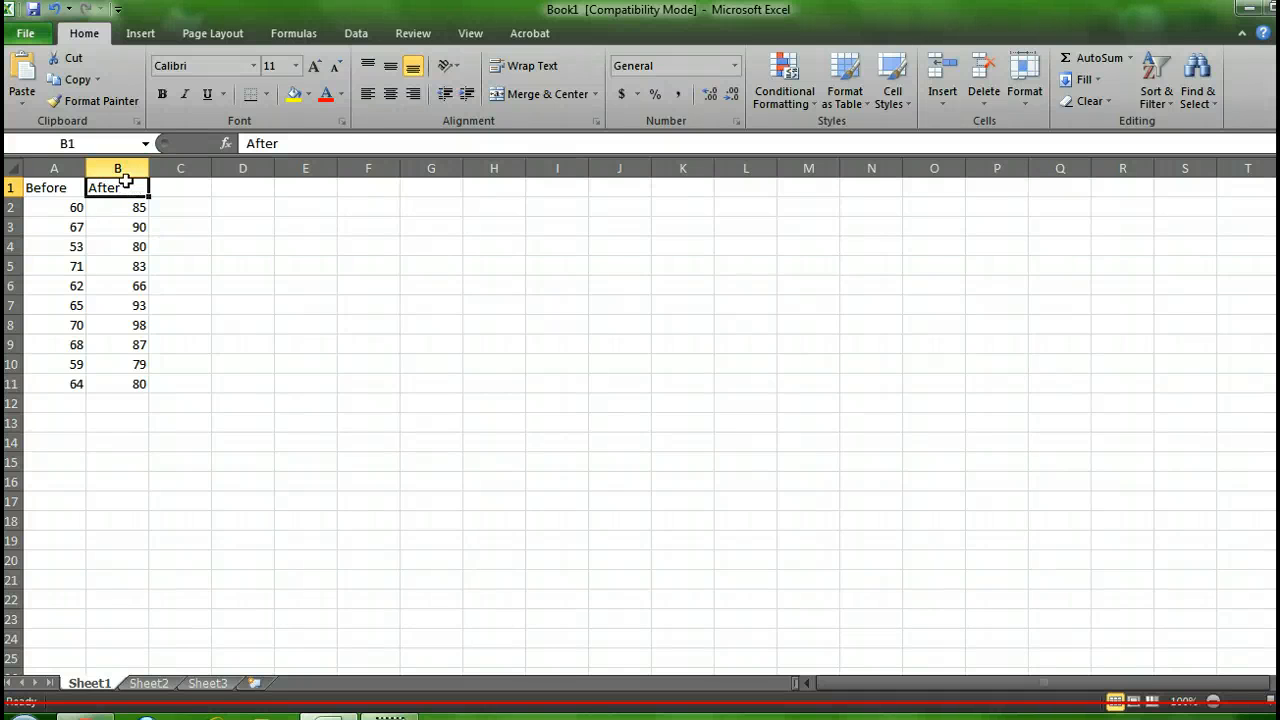
left_click(314, 193)
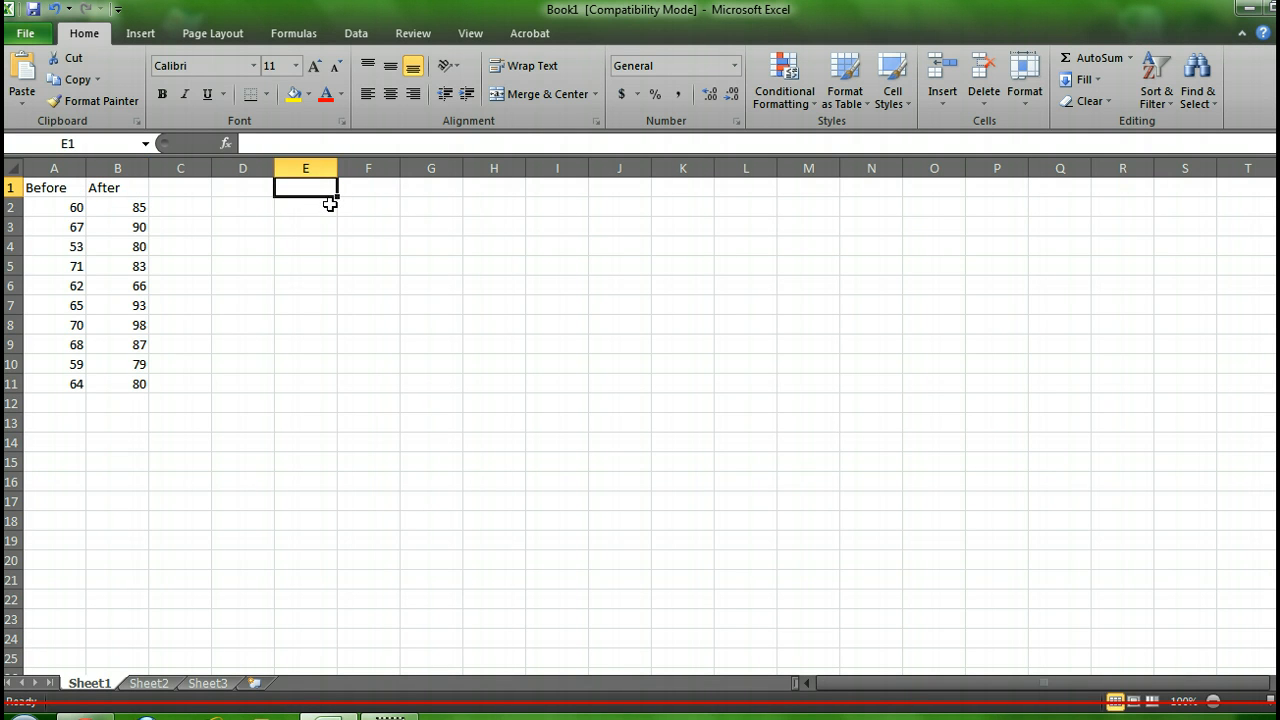
left_click(328, 203)
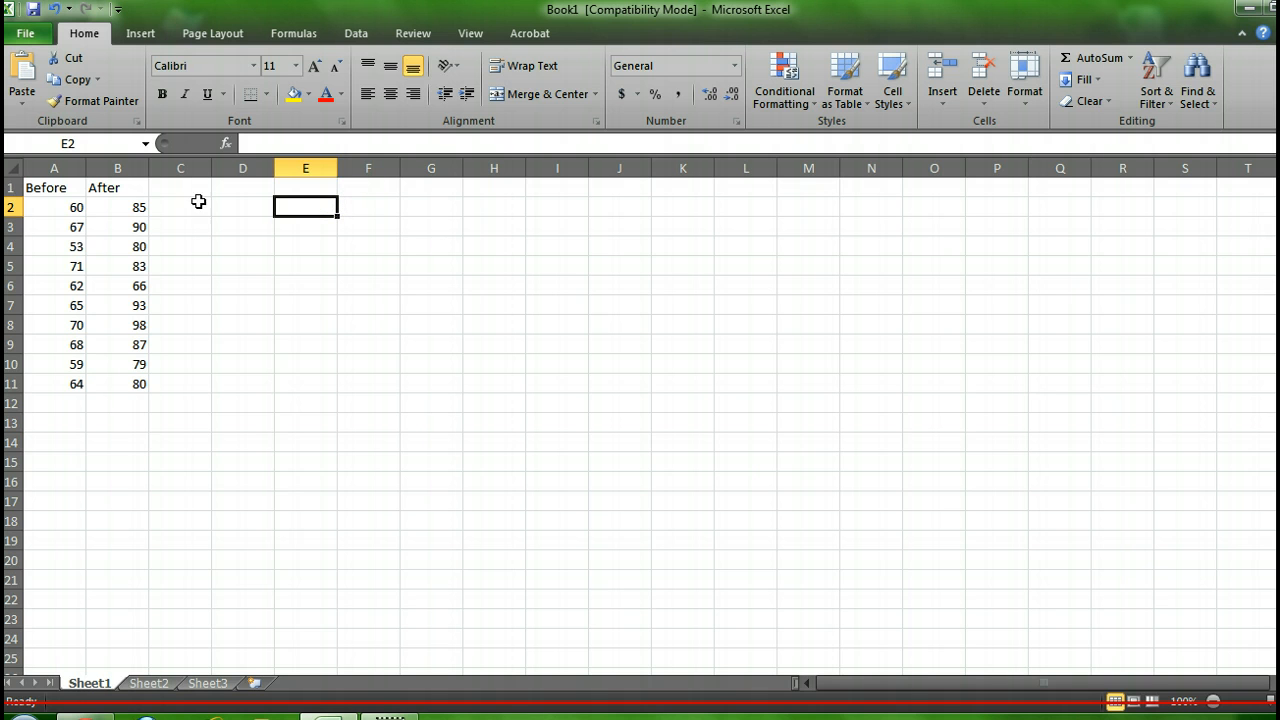
left_click(374, 191)
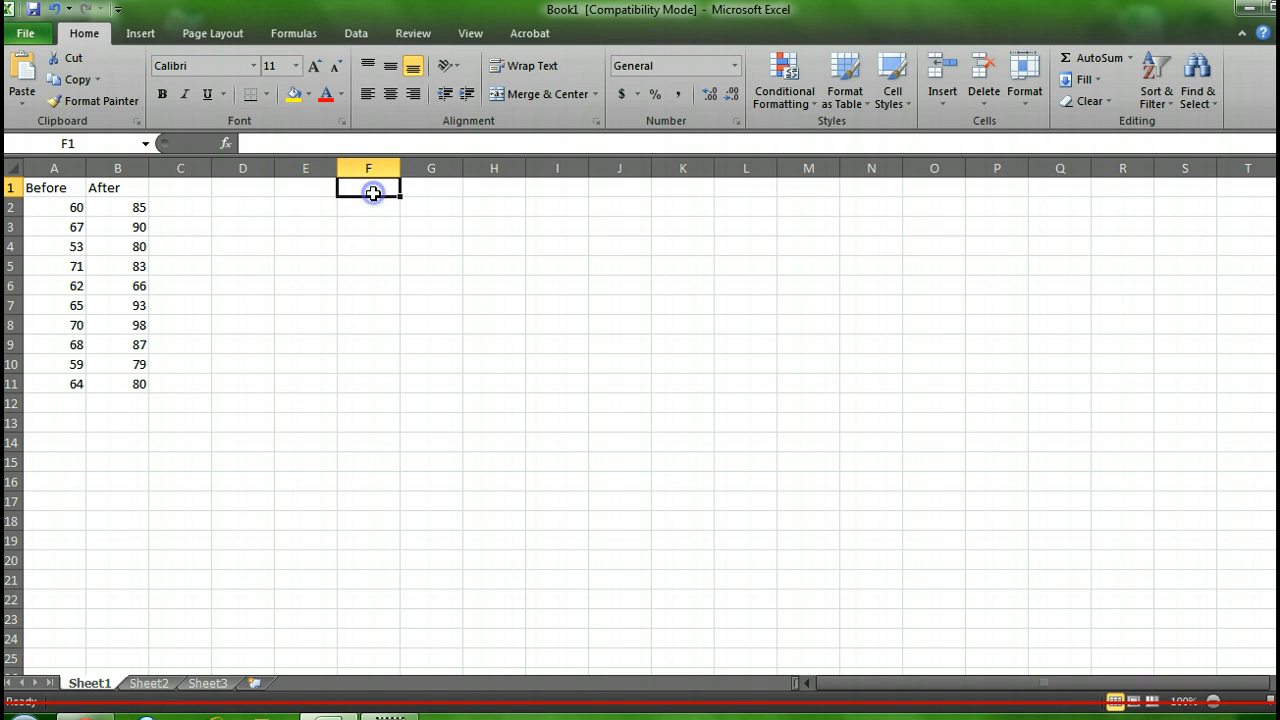
double_click(377, 194)
type("m")
key("BackSpace")
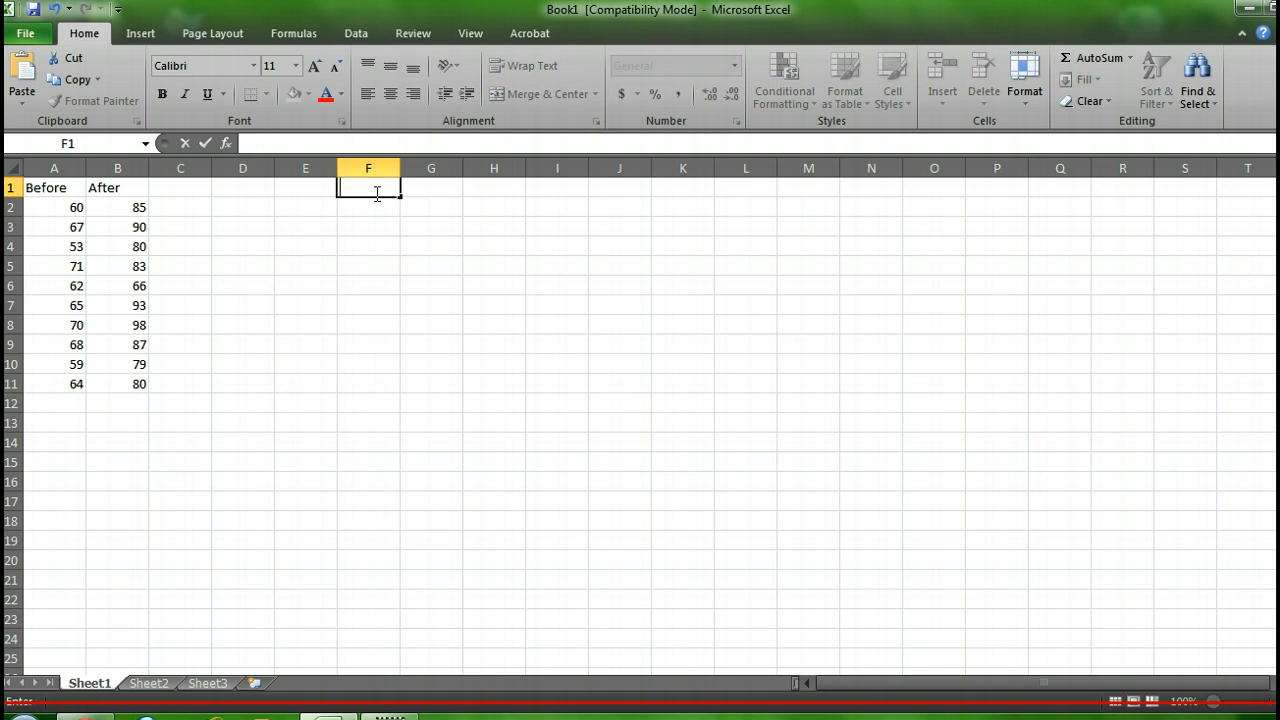
Enter the row labels "Mean" in cell E2 and "S.D." in cell E3
key("Left")
key("Down")
type("mEAN")
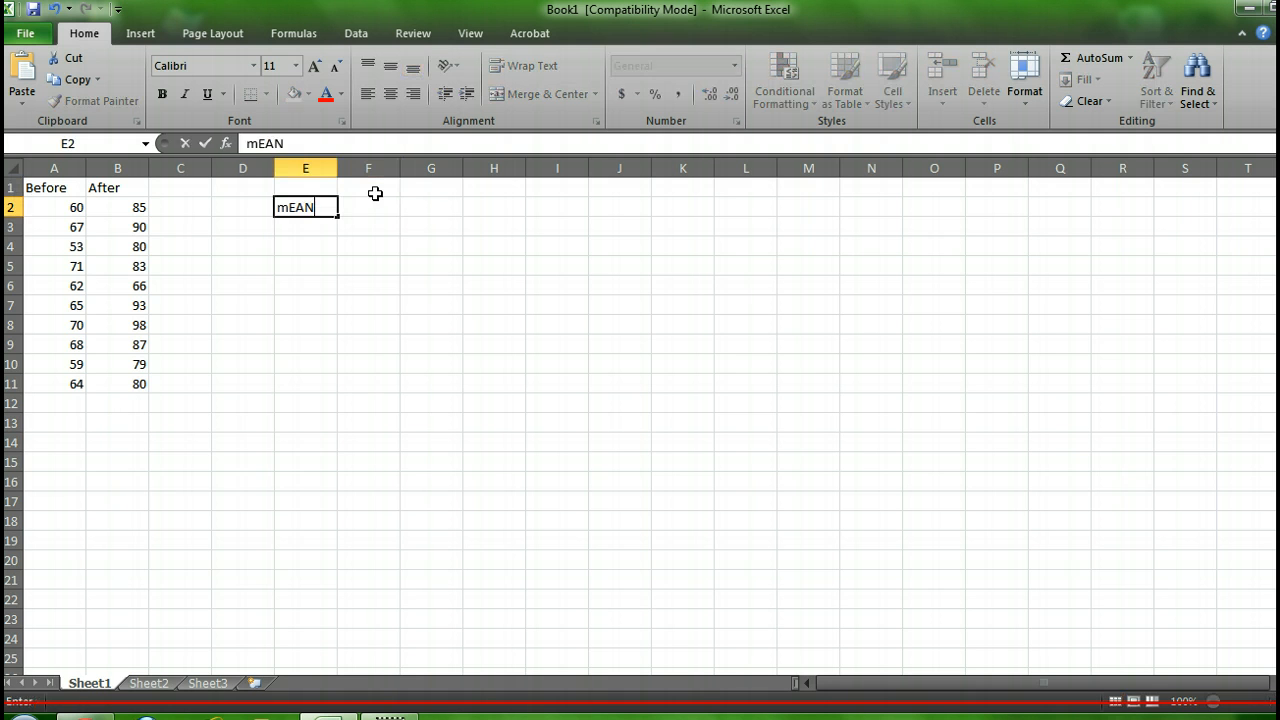
key("BackSpace")
key("BackSpace")
key("BackSpace")
key("BackSpace")
type("Mean")
key("Return")
type("S.D.")
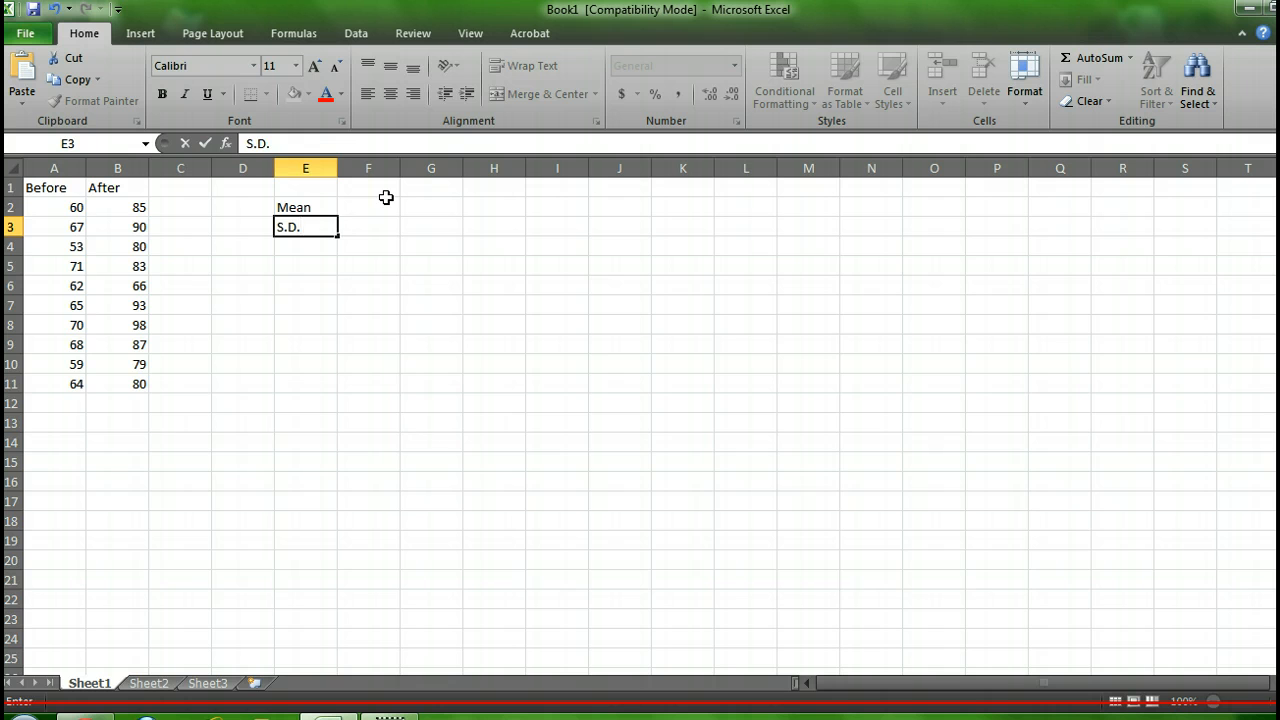
Enter the column headings "Before" in cell F1 and "After" in cell G1 of the summary table
left_click(386, 197)
left_click(388, 189)
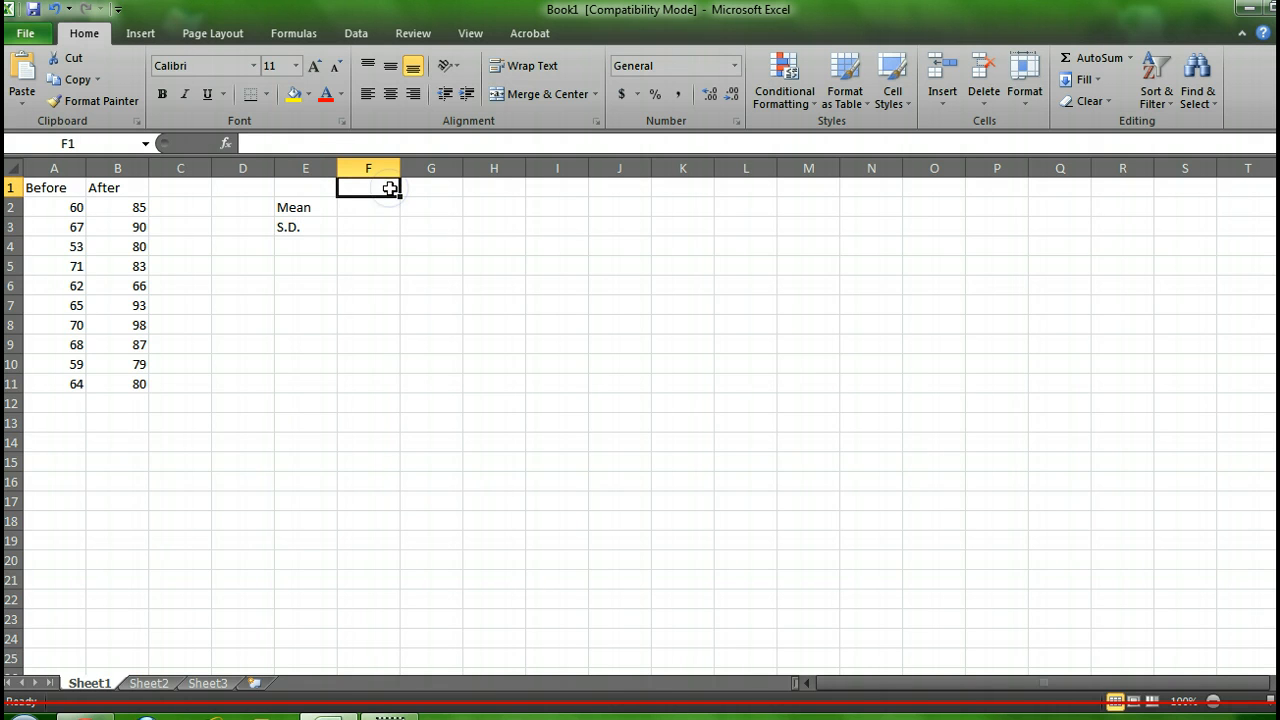
type("Before")
key("Tab")
type("After")
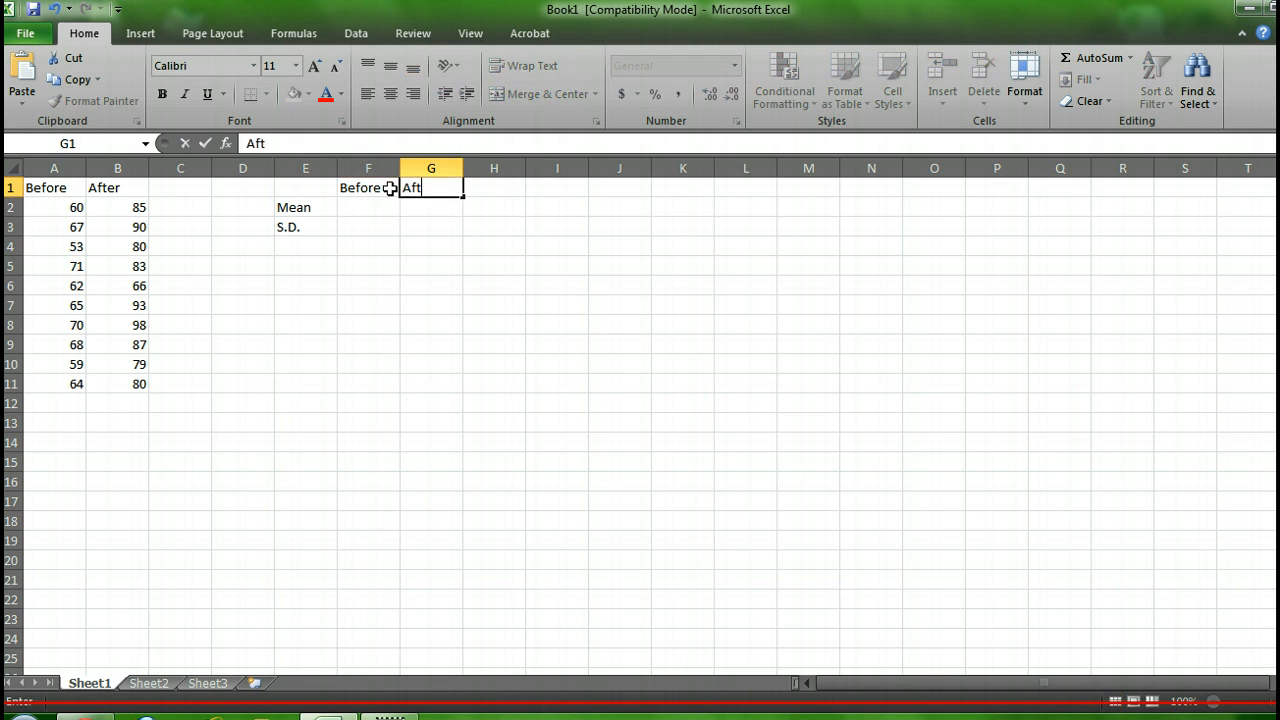
left_click(369, 208)
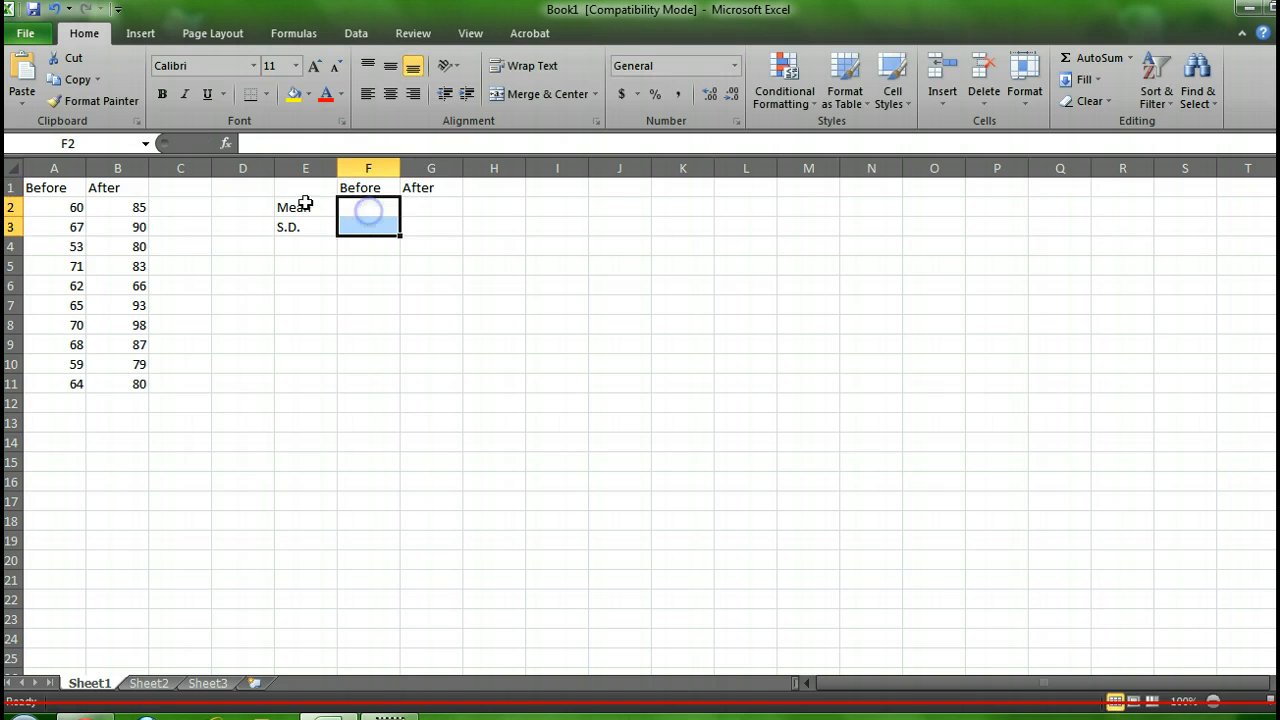
Apply outline and inside borders to the summary table in cells E1:G3
left_click(305, 188)
left_click_drag(305, 188, 443, 223)
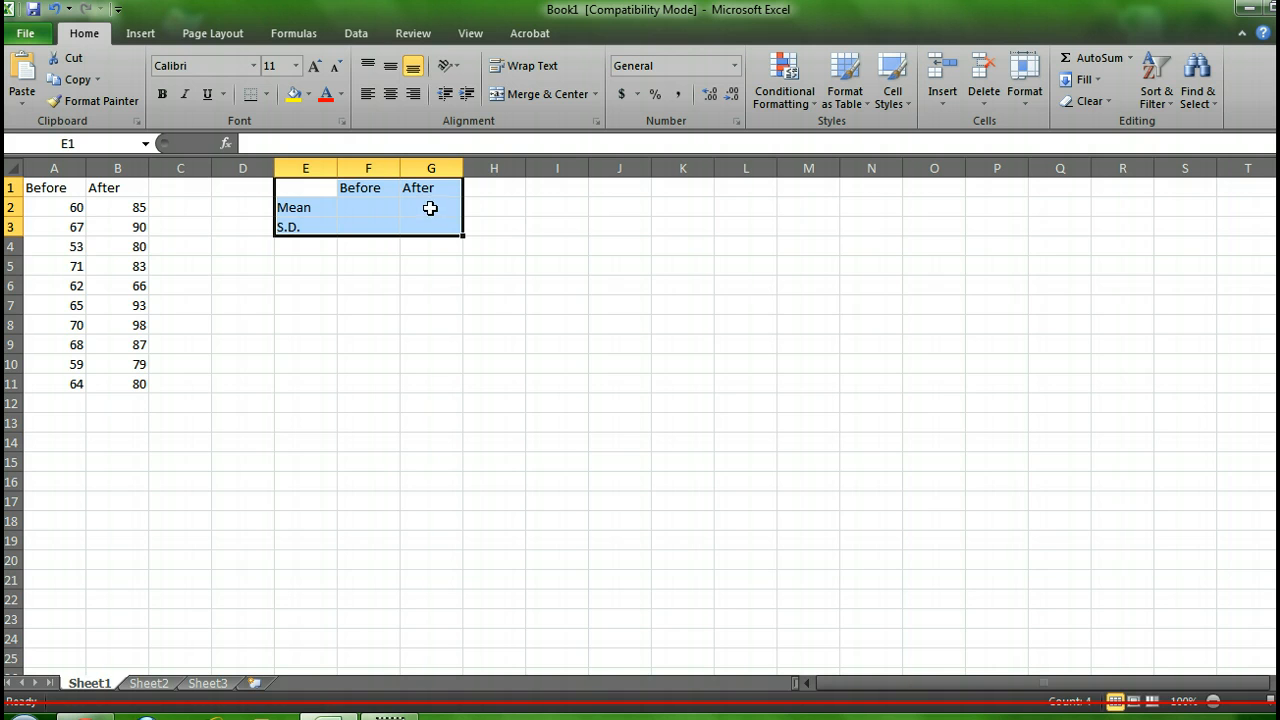
left_click(212, 36)
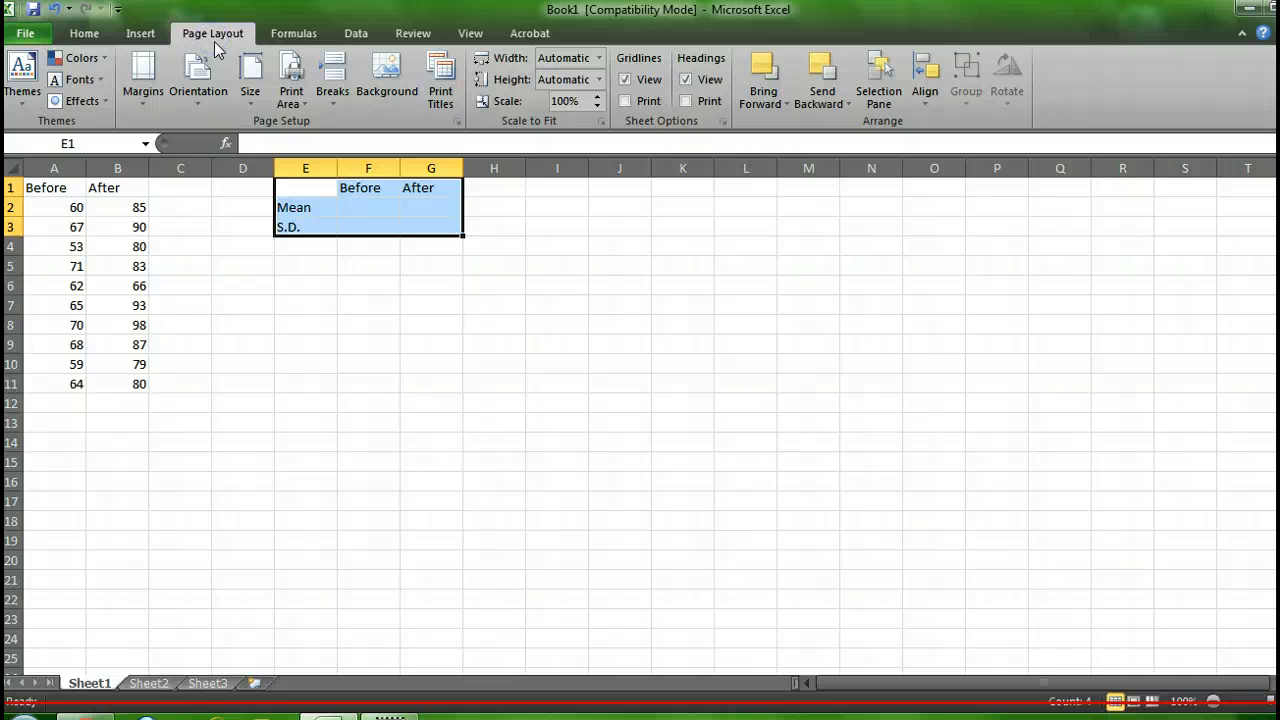
left_click(84, 34)
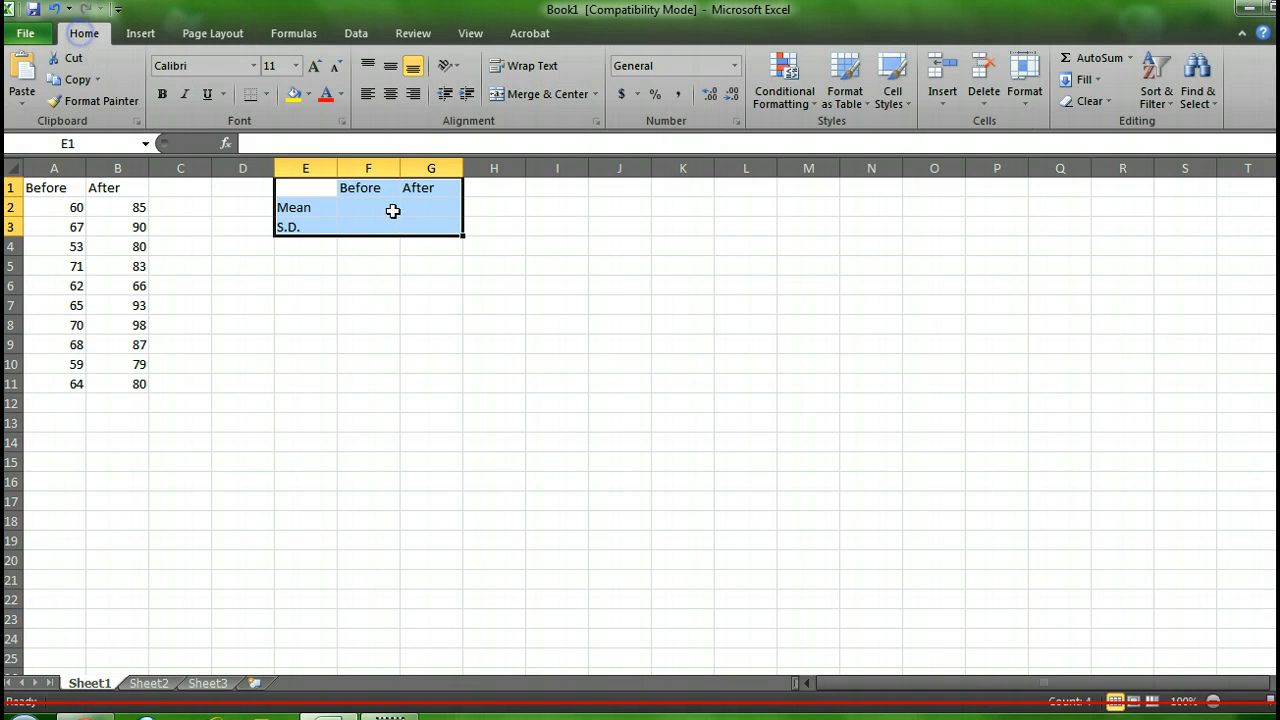
right_click(397, 207)
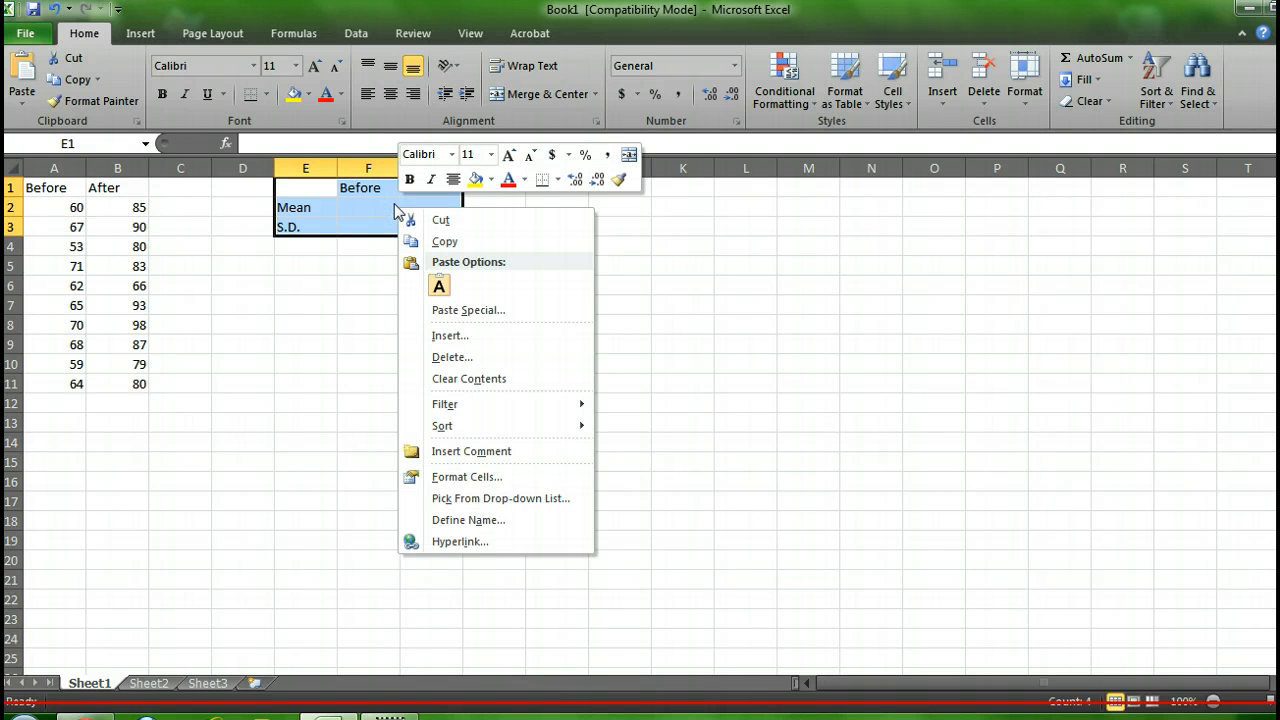
left_click(437, 474)
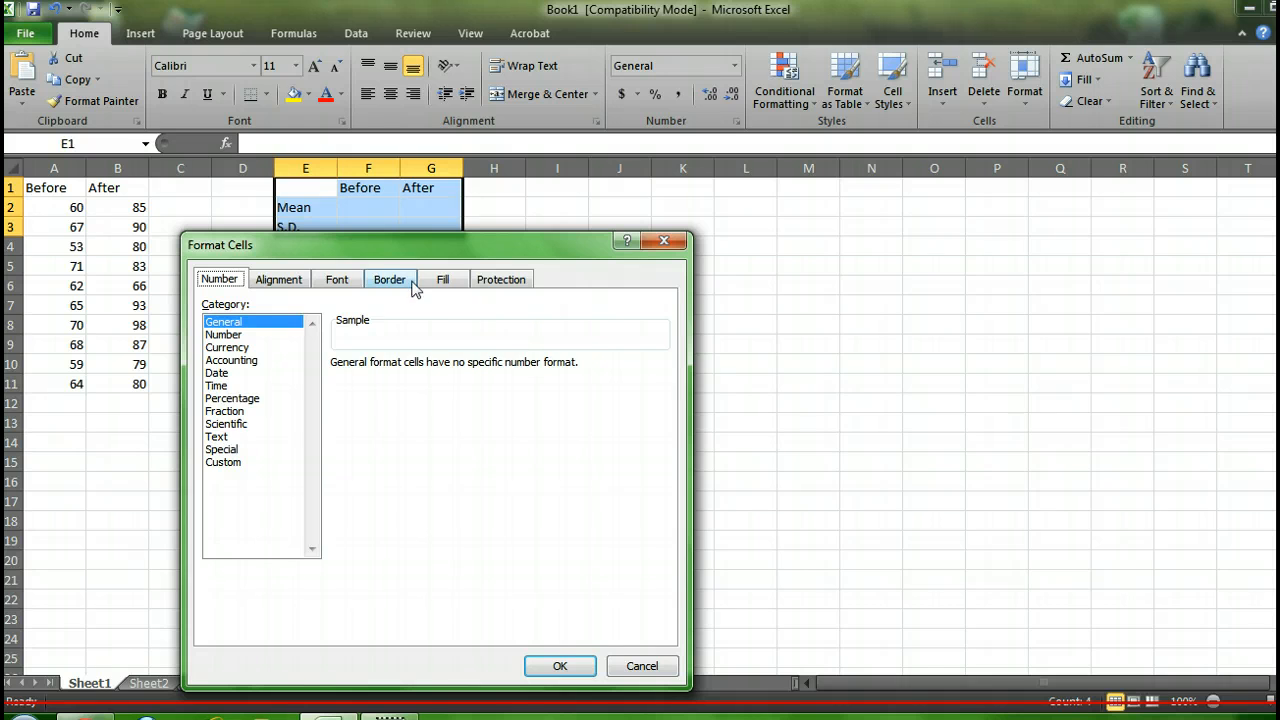
left_click(404, 281)
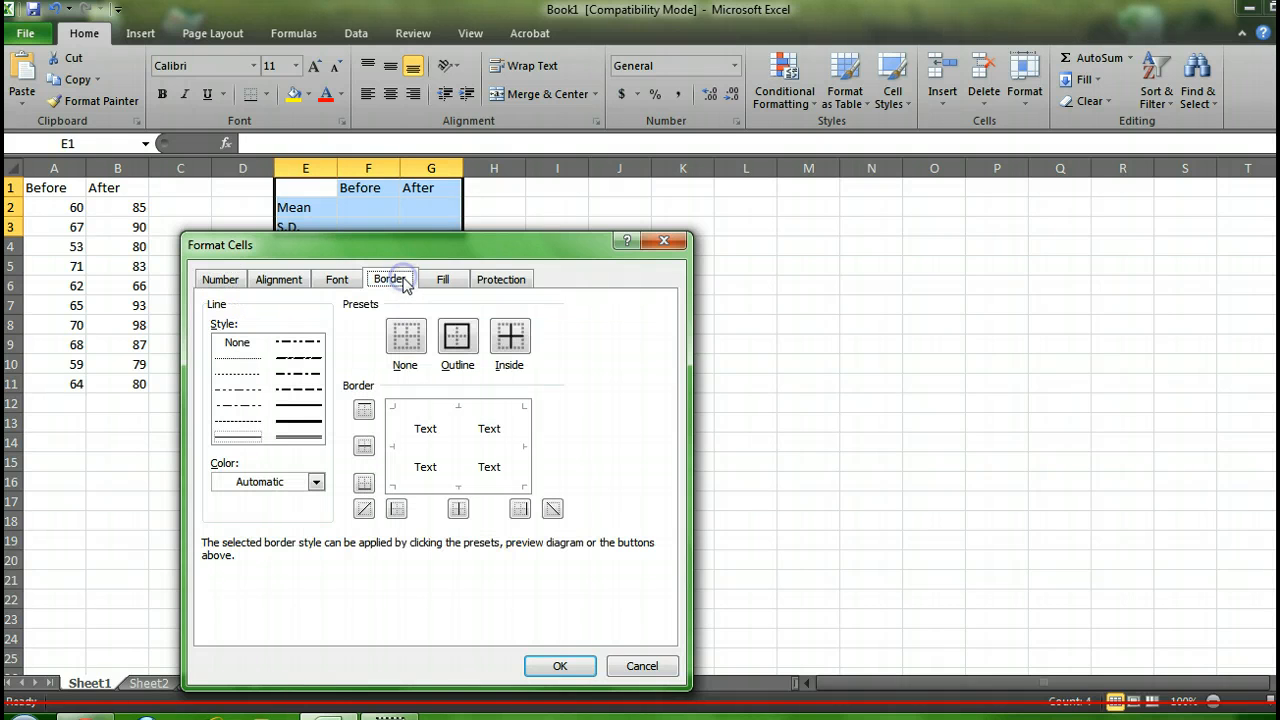
left_click(457, 336)
left_click(505, 340)
left_click(563, 666)
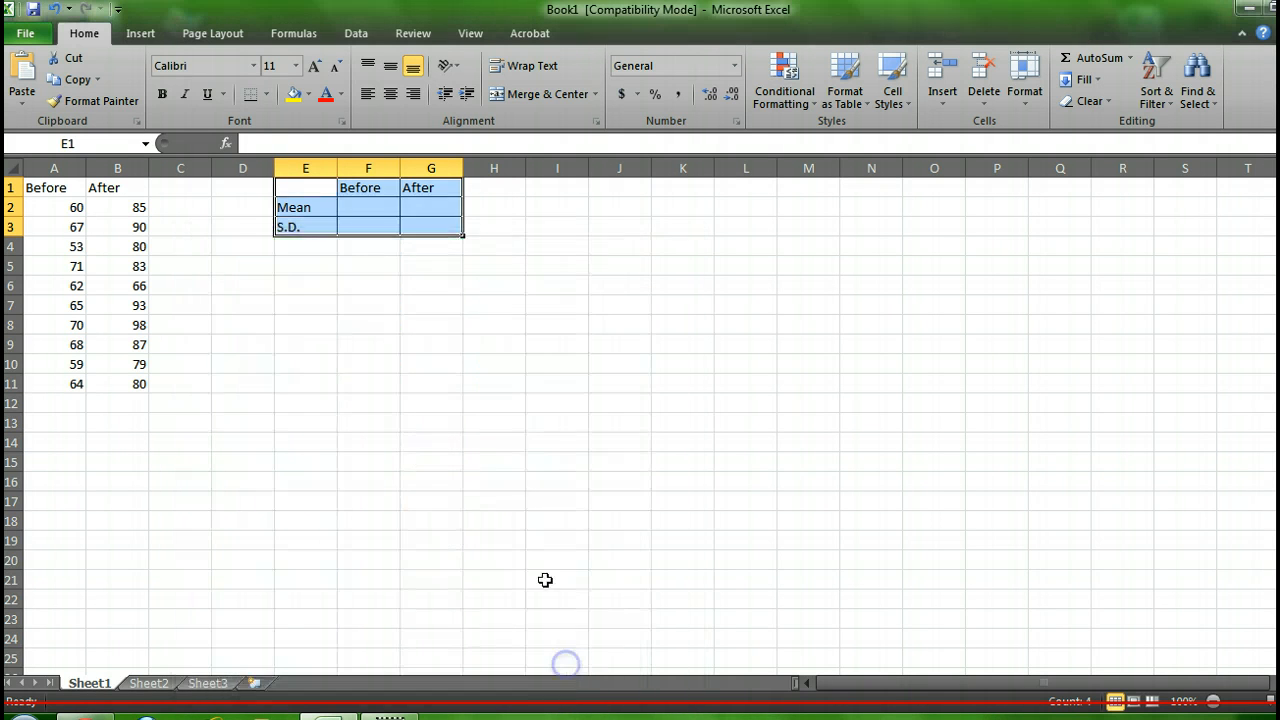
left_click(543, 480)
left_click(452, 390)
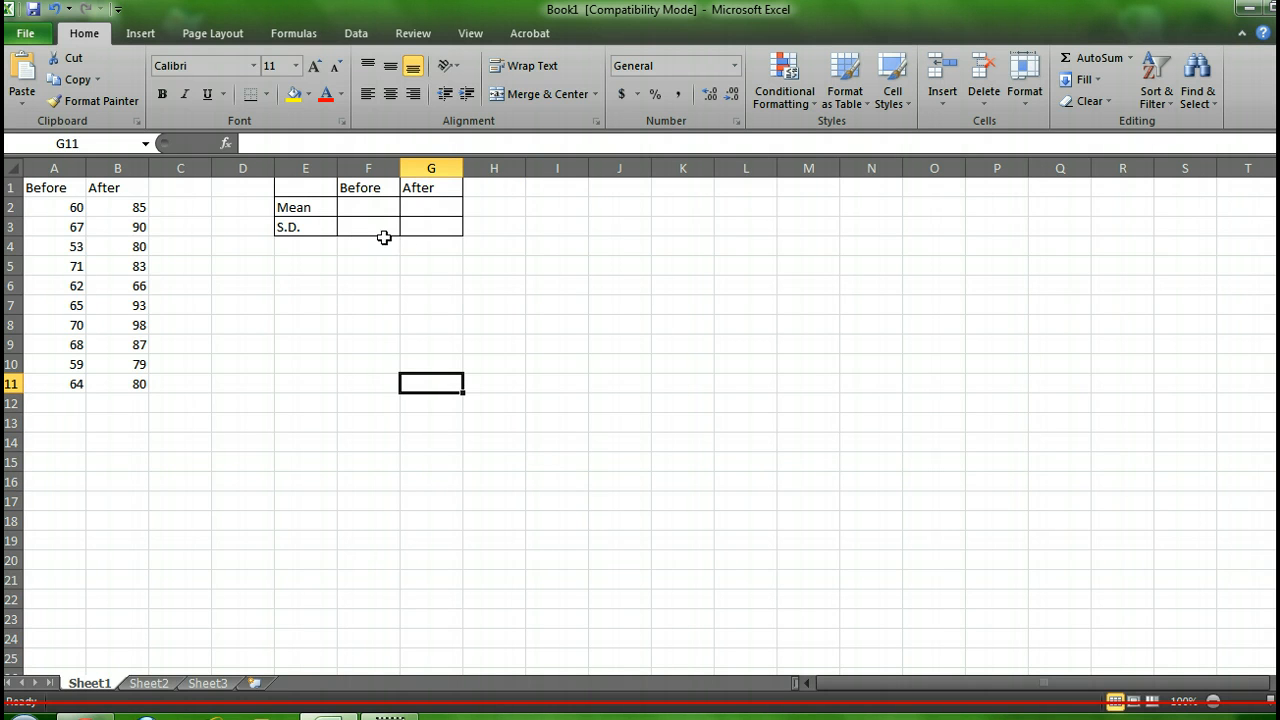
left_click(370, 212)
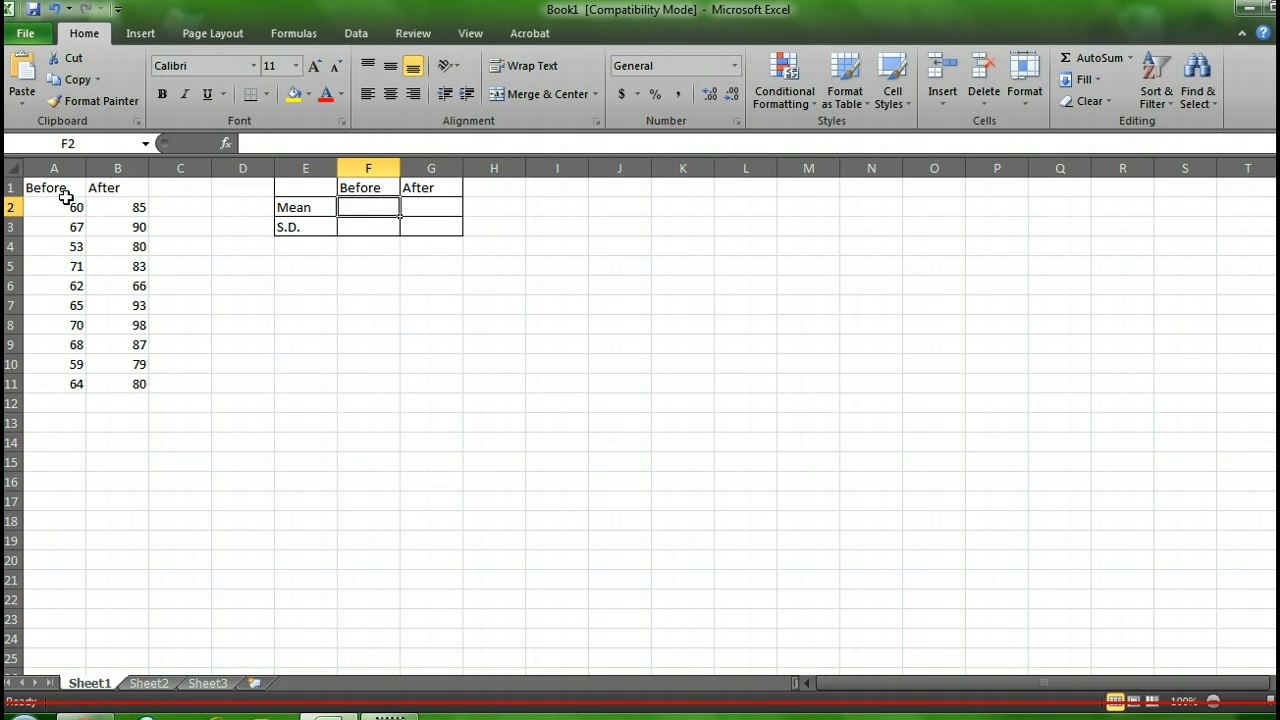
left_click_drag(62, 207, 51, 381)
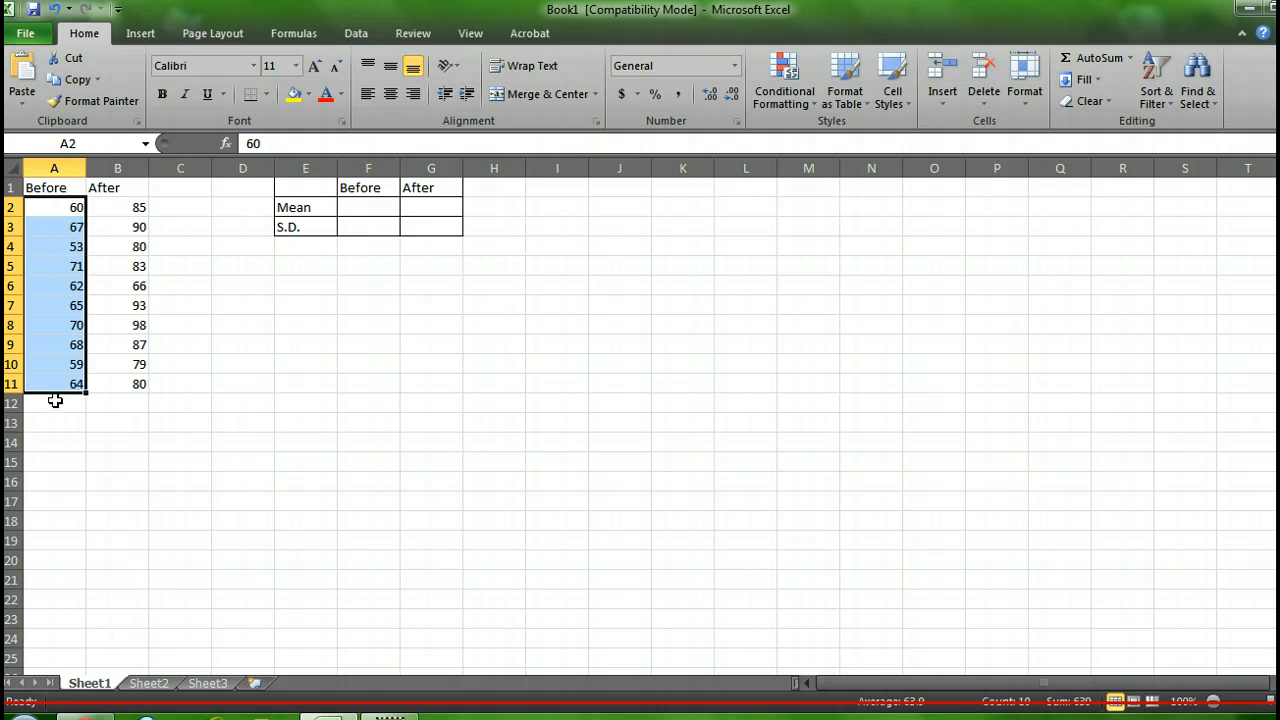
left_click(76, 424)
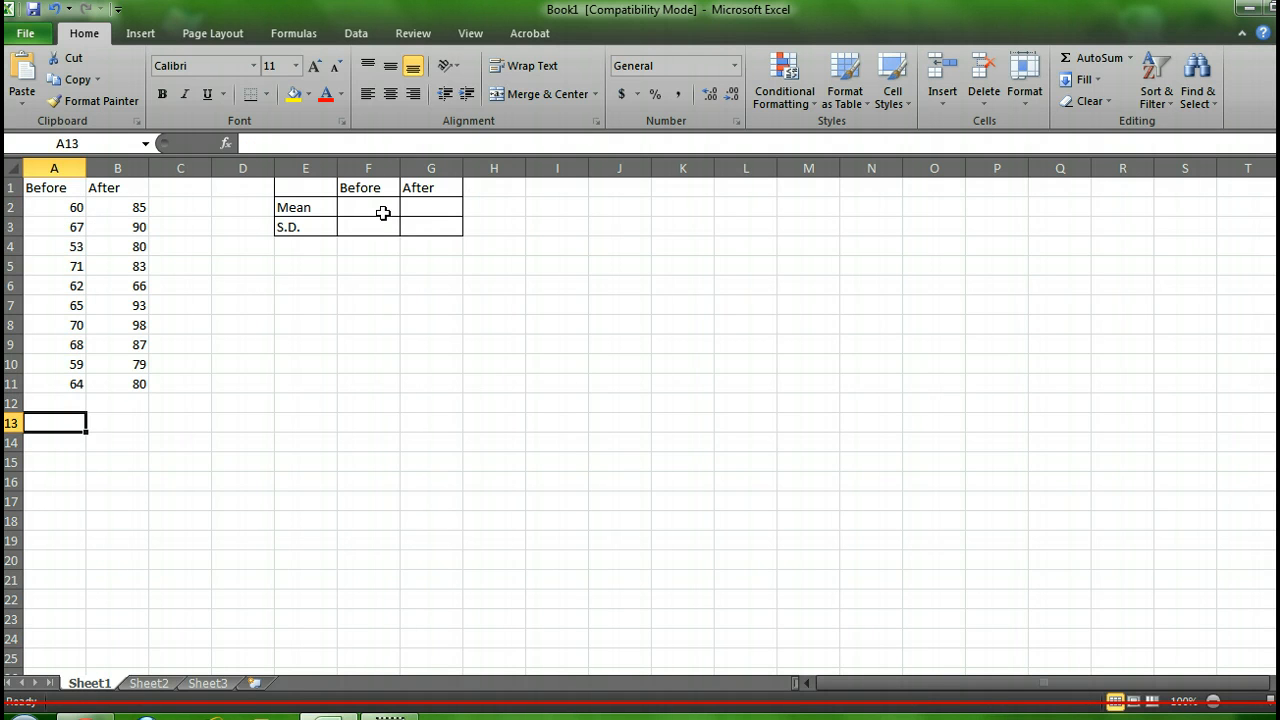
Search the function list for "average" and insert the AVERAGE function in cell F2
left_click(386, 206)
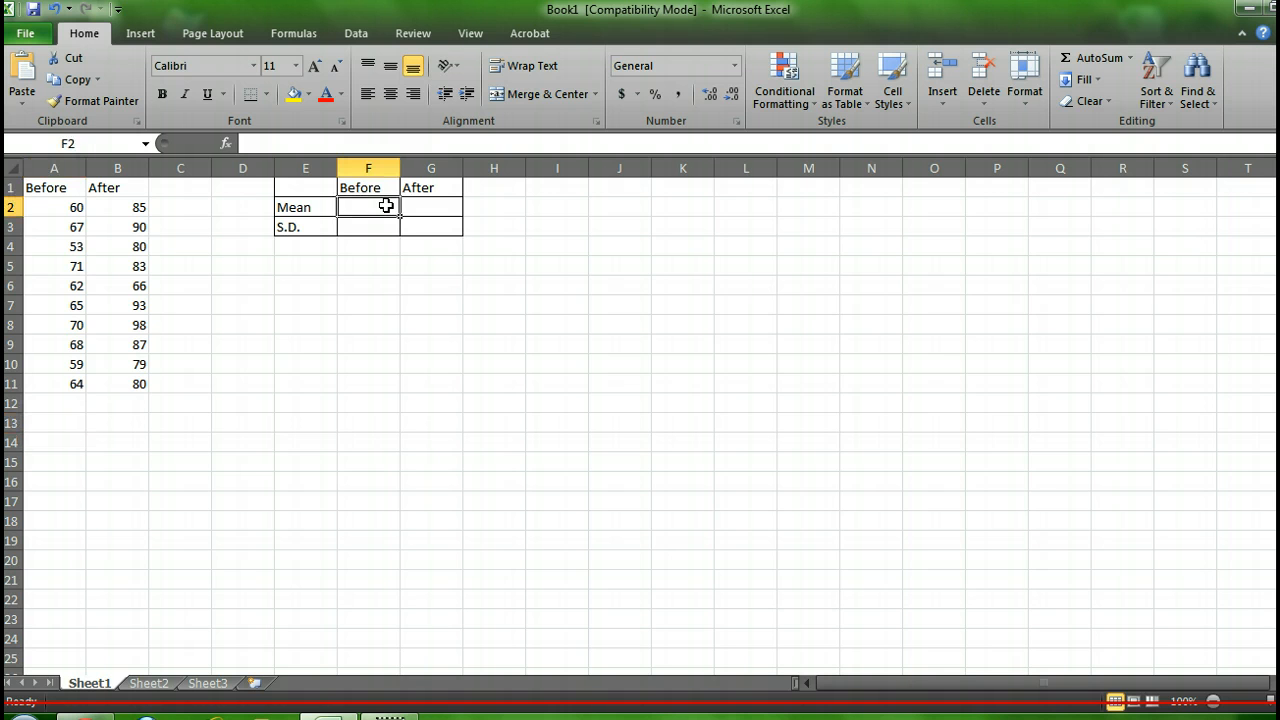
left_click(226, 144)
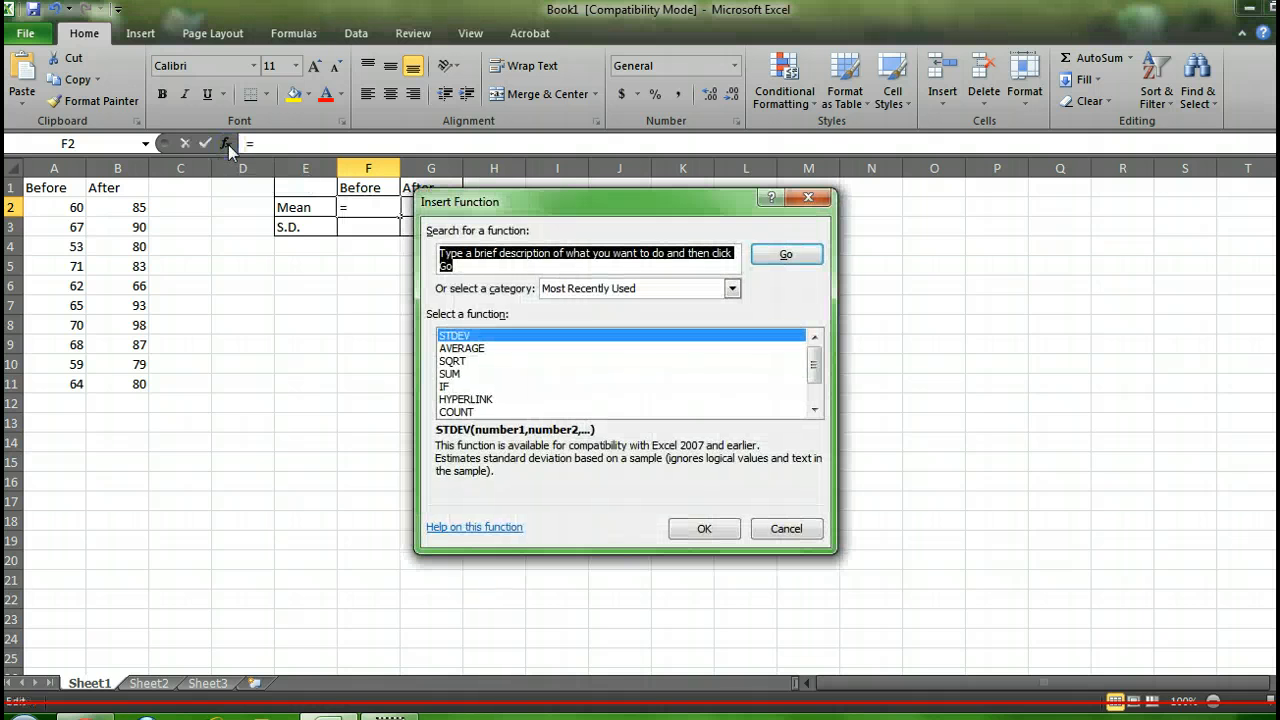
left_click(526, 349)
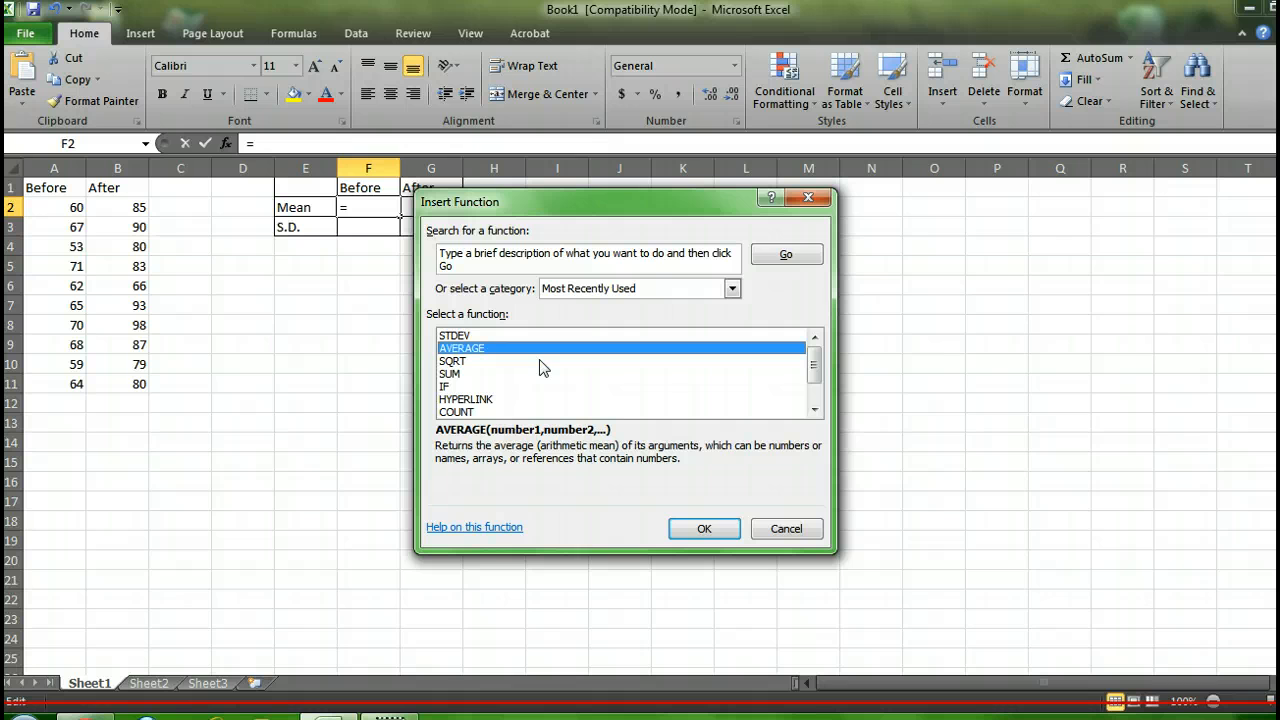
left_click(458, 248)
double_click(446, 263)
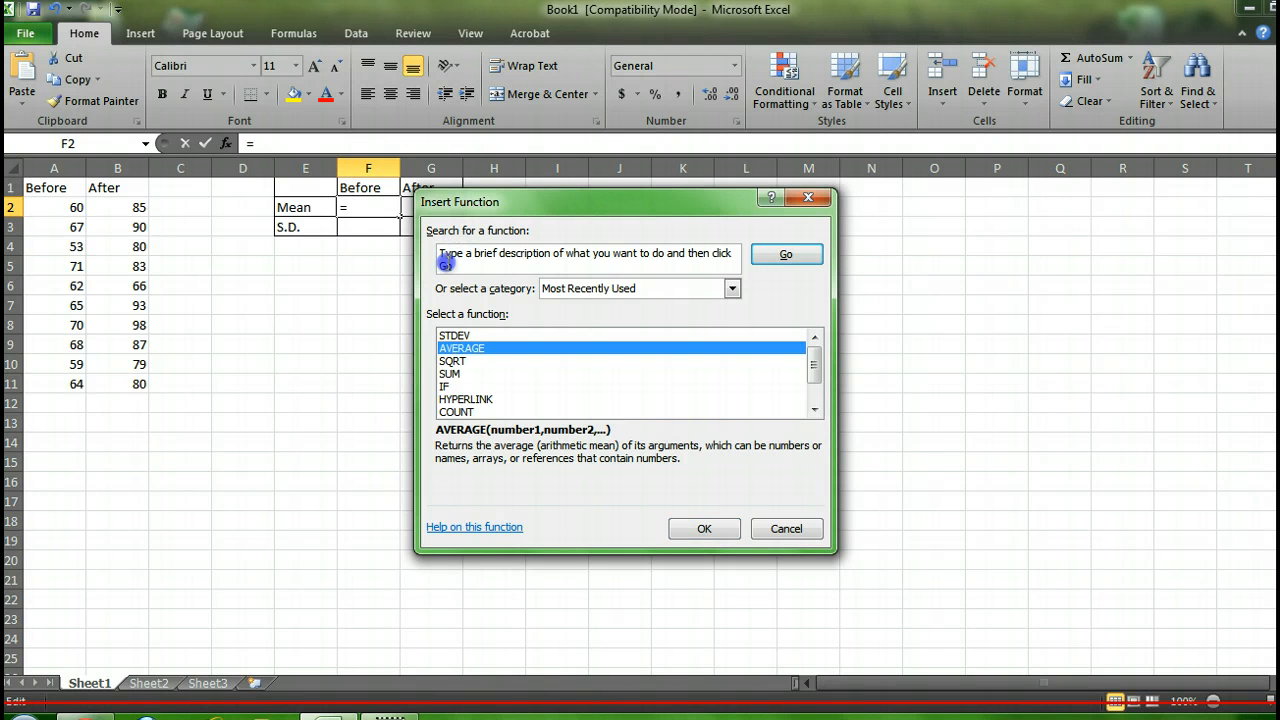
left_click_drag(466, 264, 422, 249)
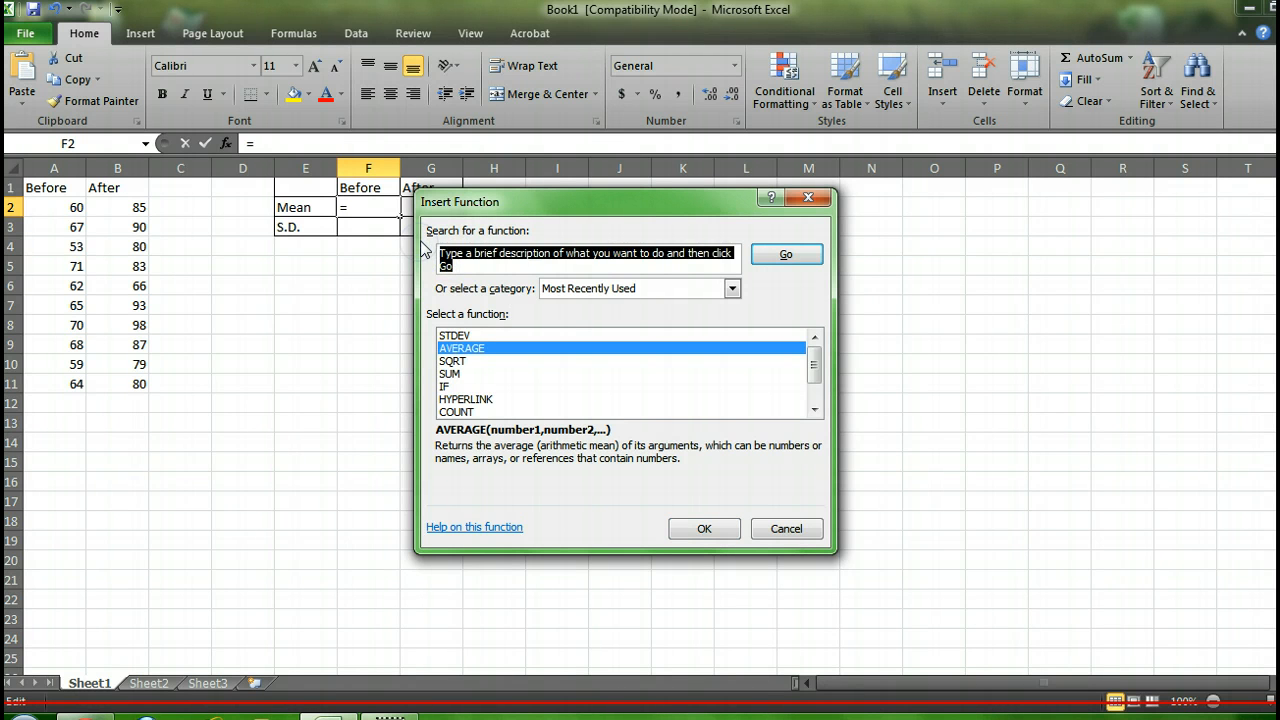
type("average")
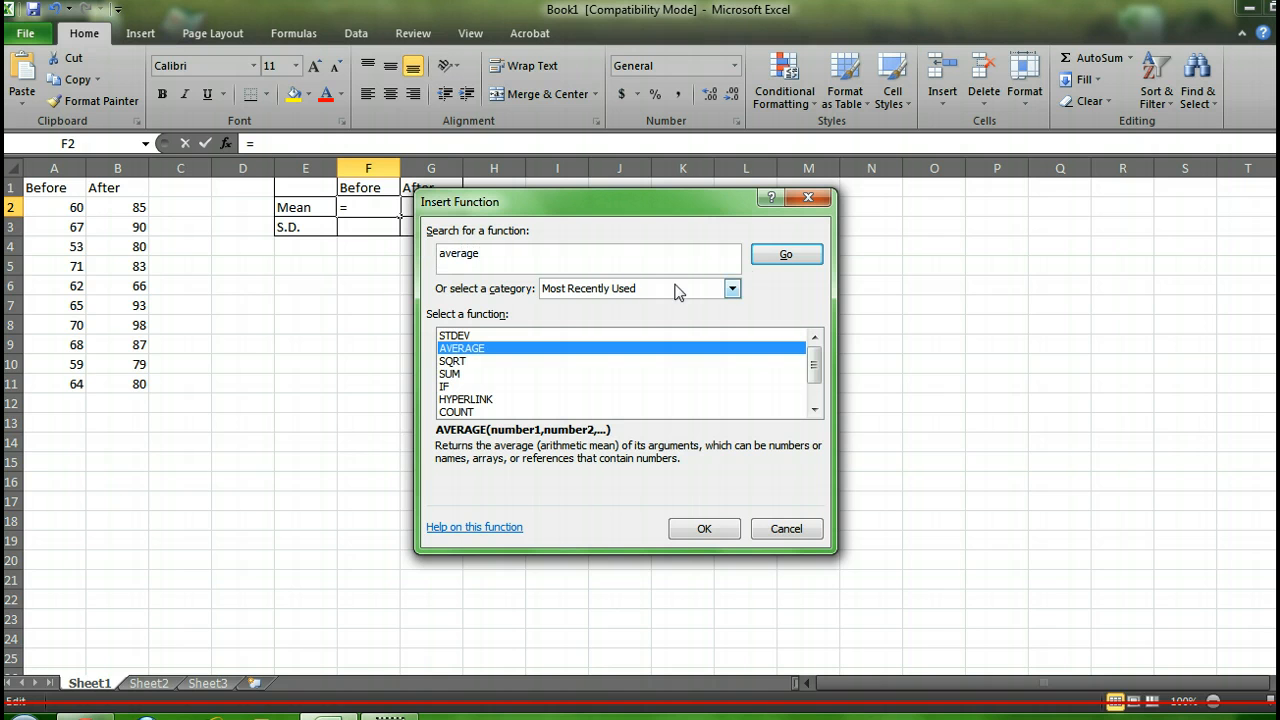
left_click(786, 253)
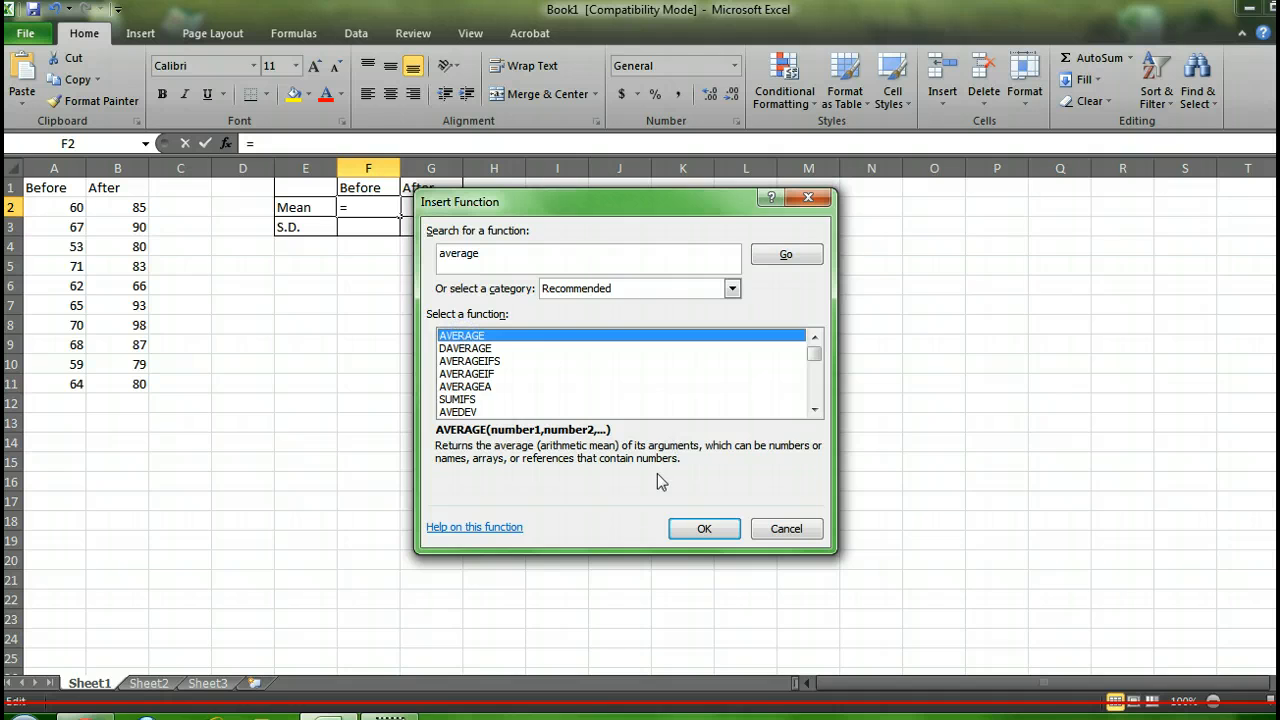
left_click(687, 532)
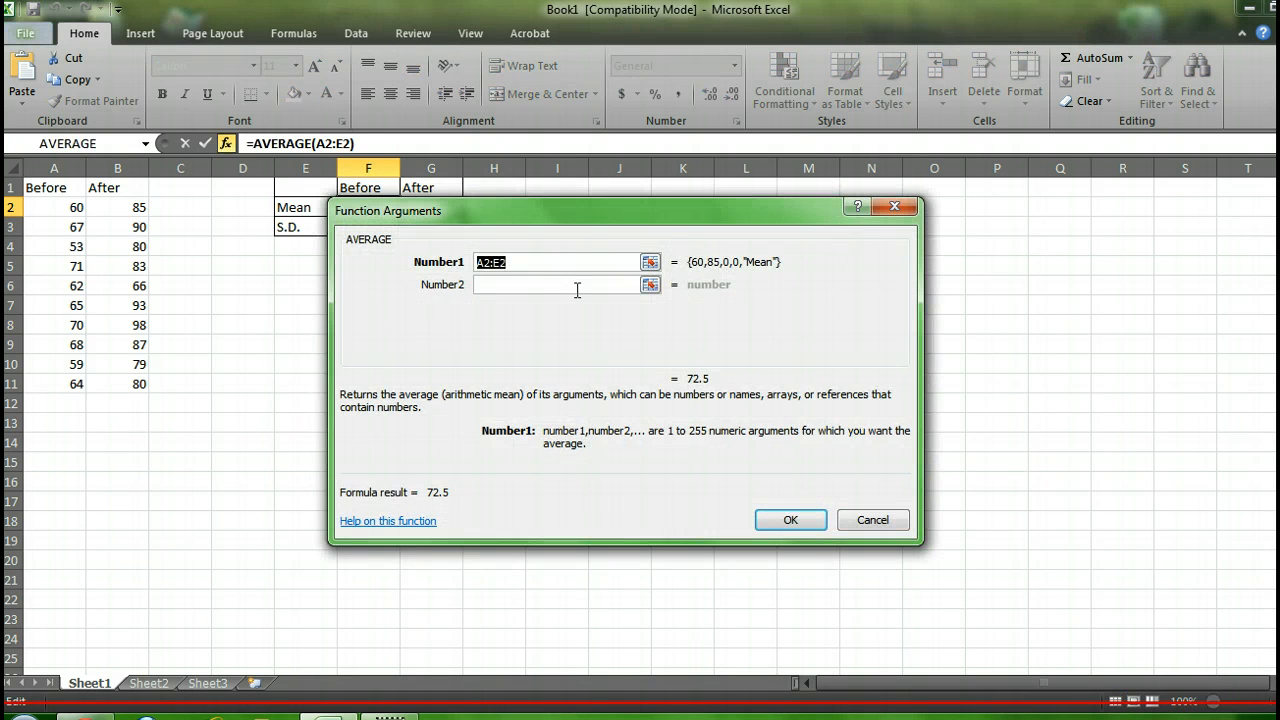
Set the AVERAGE function's range in cell F2 to the Before scores A2:A11 and complete the formula
left_click(651, 262)
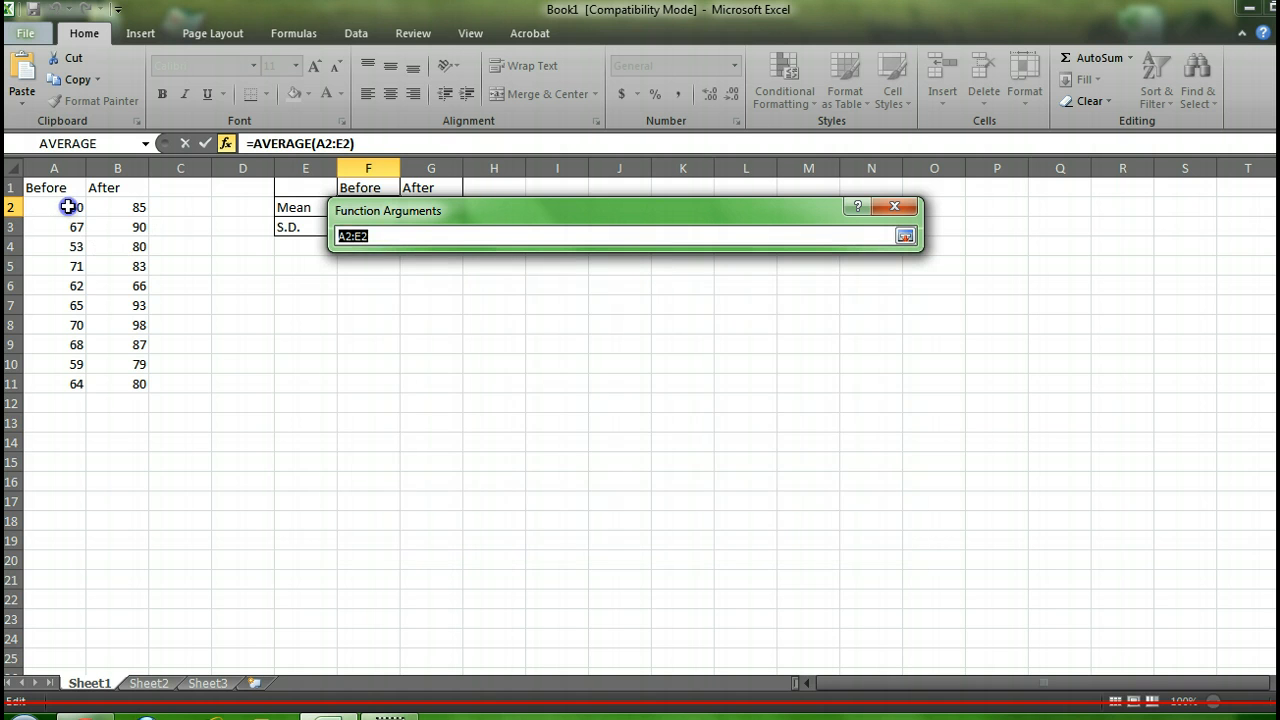
left_click_drag(67, 207, 58, 379)
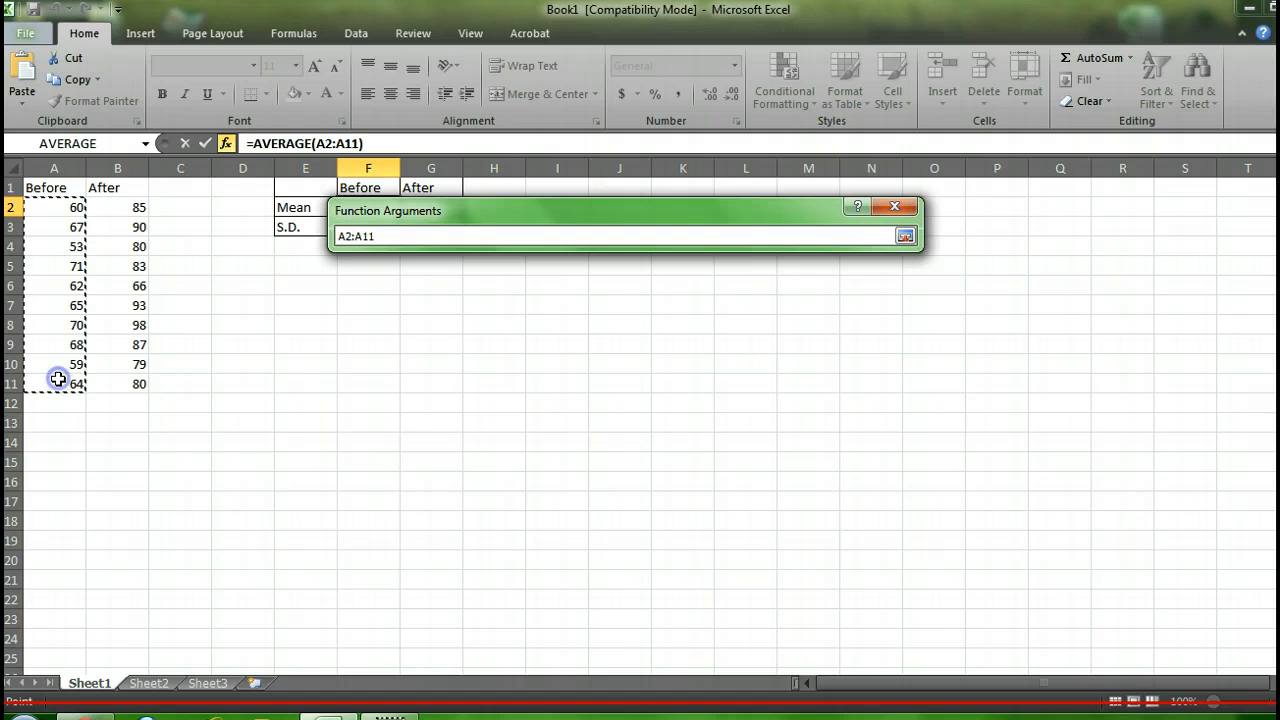
left_click(904, 237)
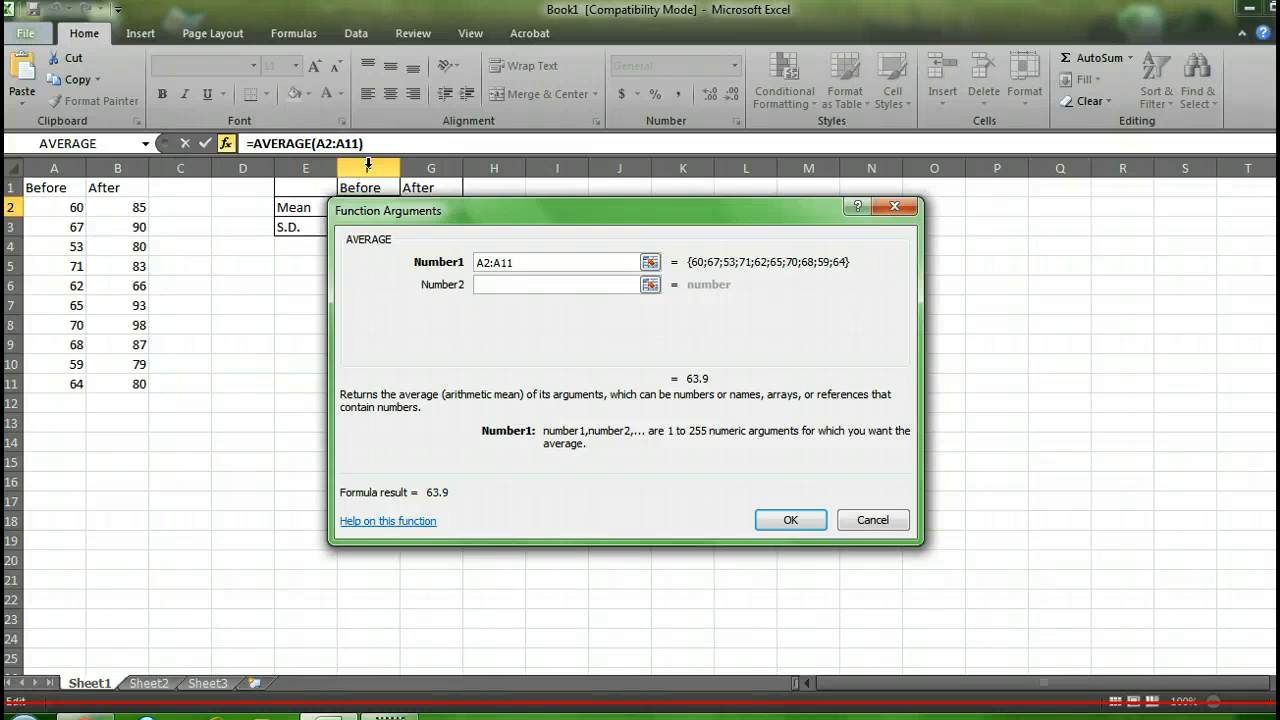
left_click_drag(422, 216, 398, 265)
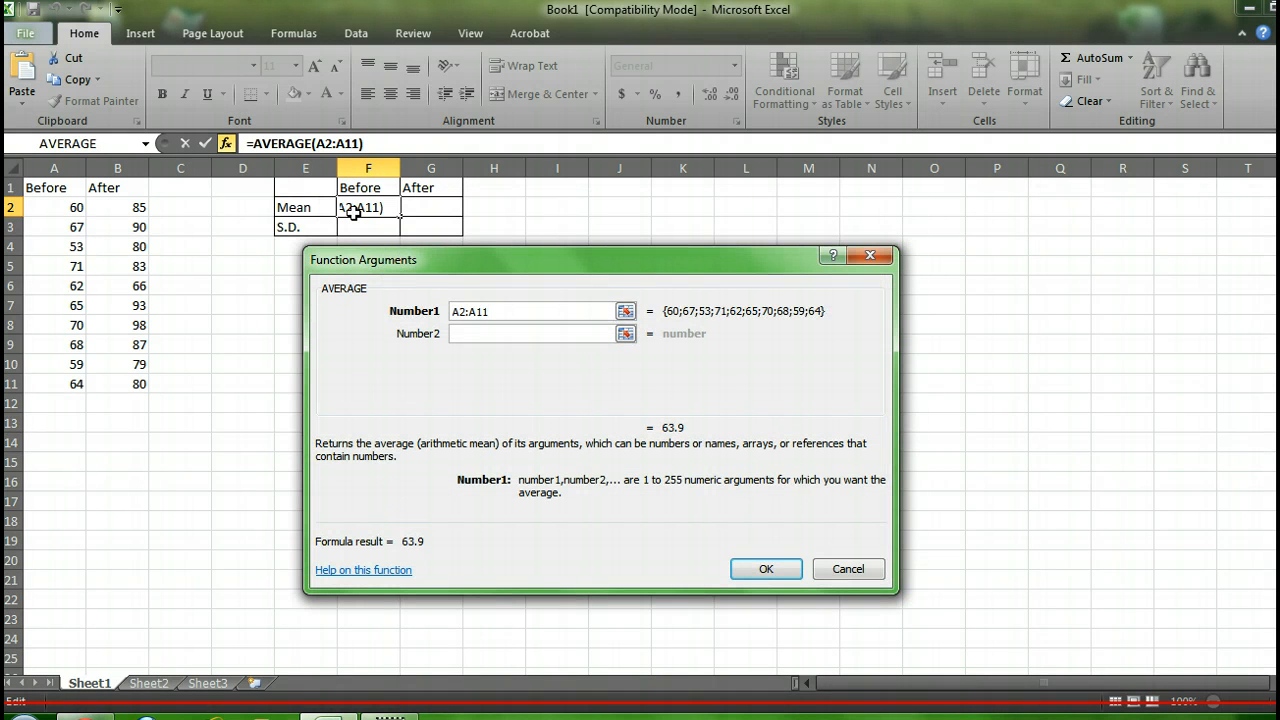
left_click(766, 570)
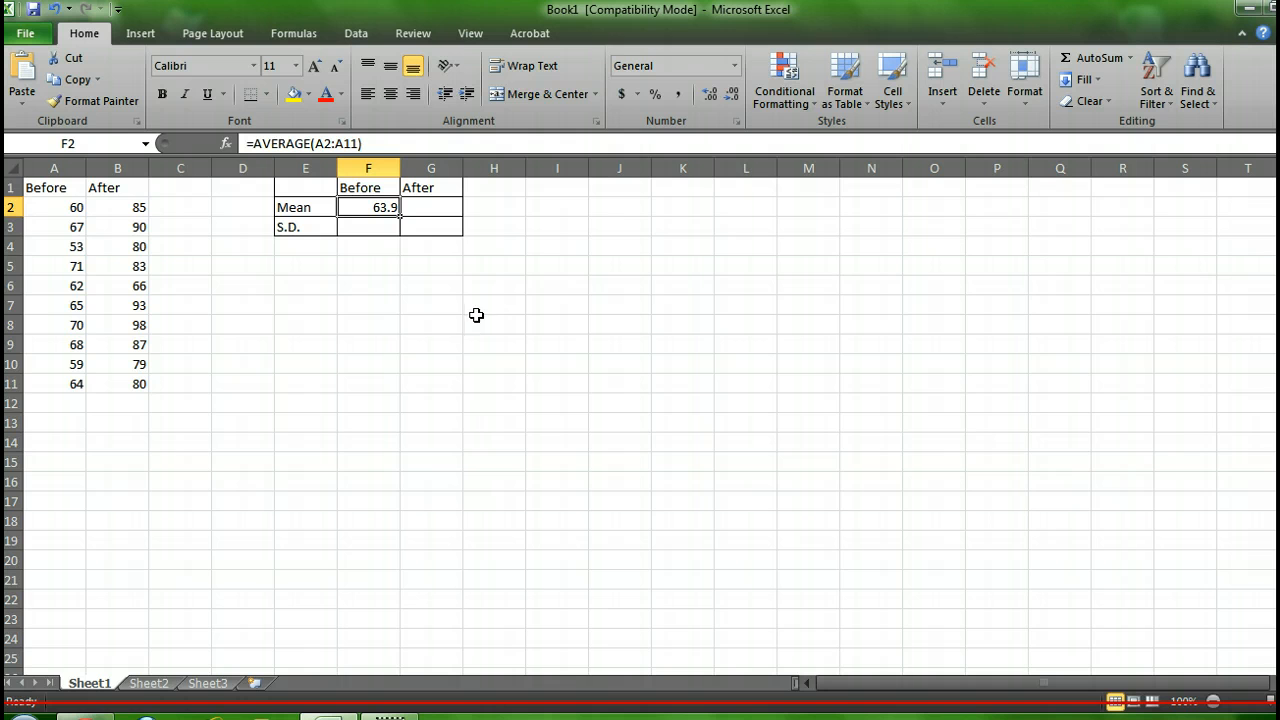
Insert the AVERAGE function in cell G2 for the After scores in B2:B11
left_click(419, 208)
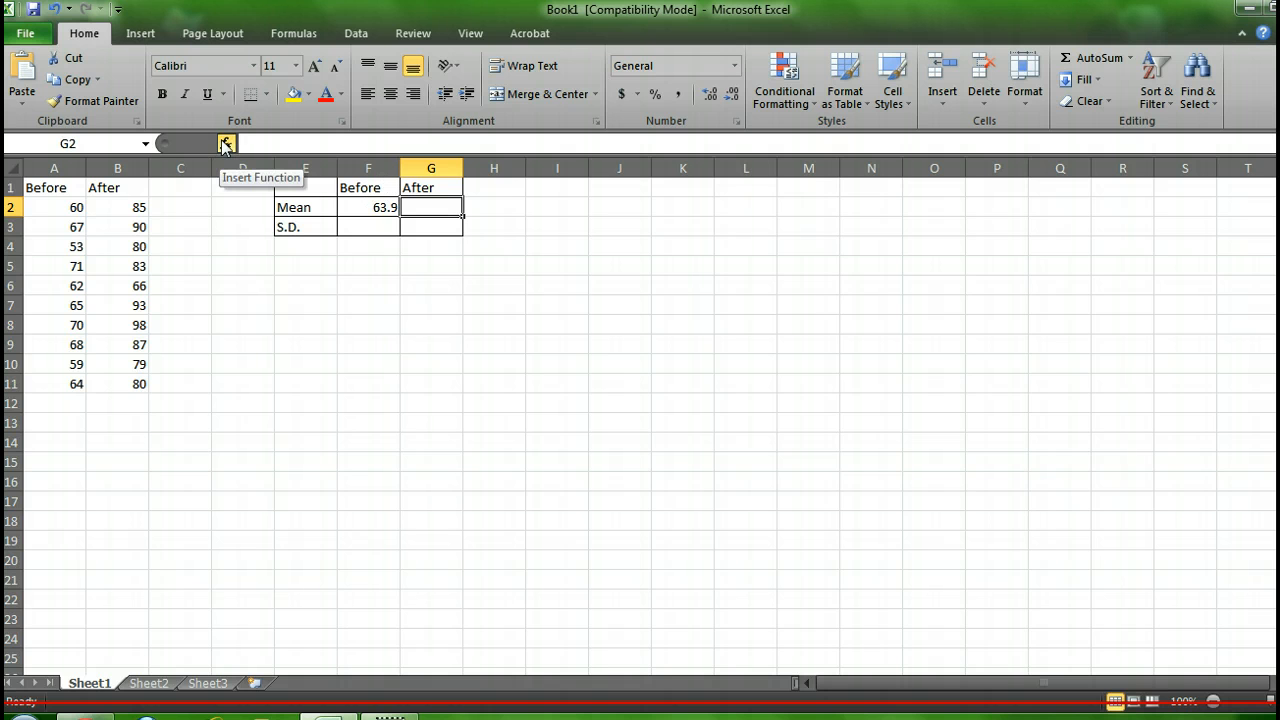
left_click(224, 145)
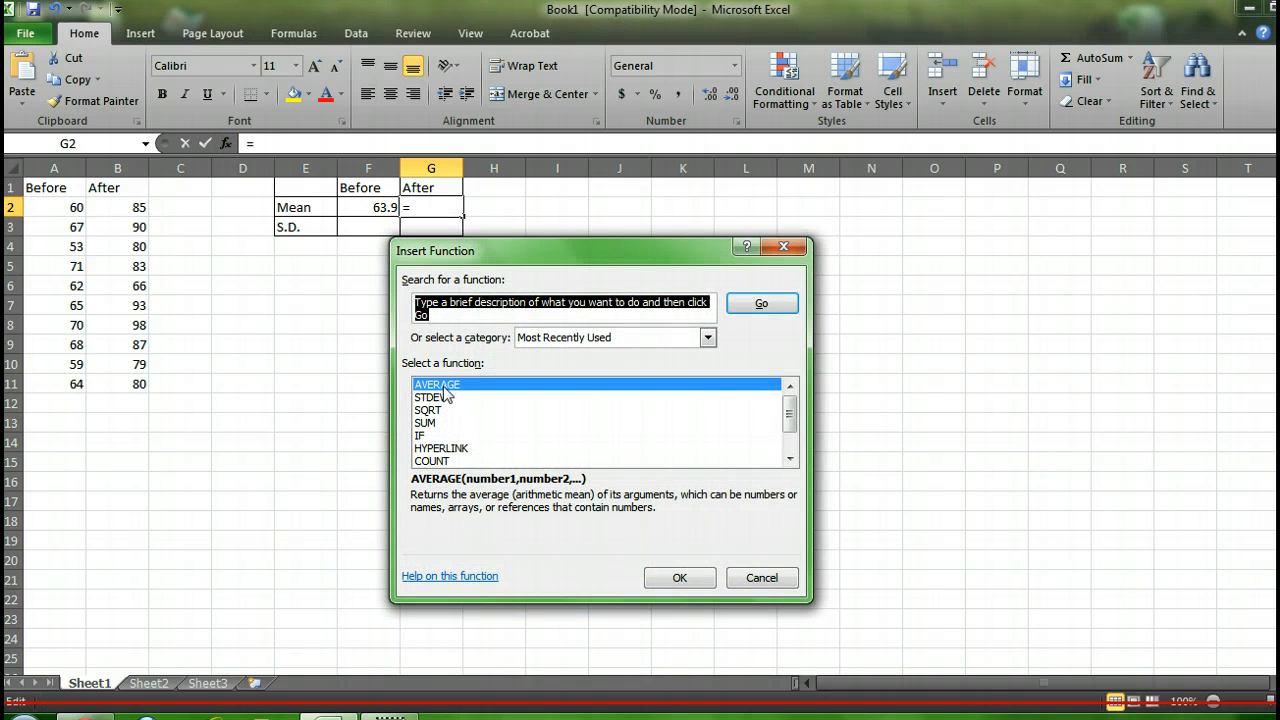
left_click(672, 577)
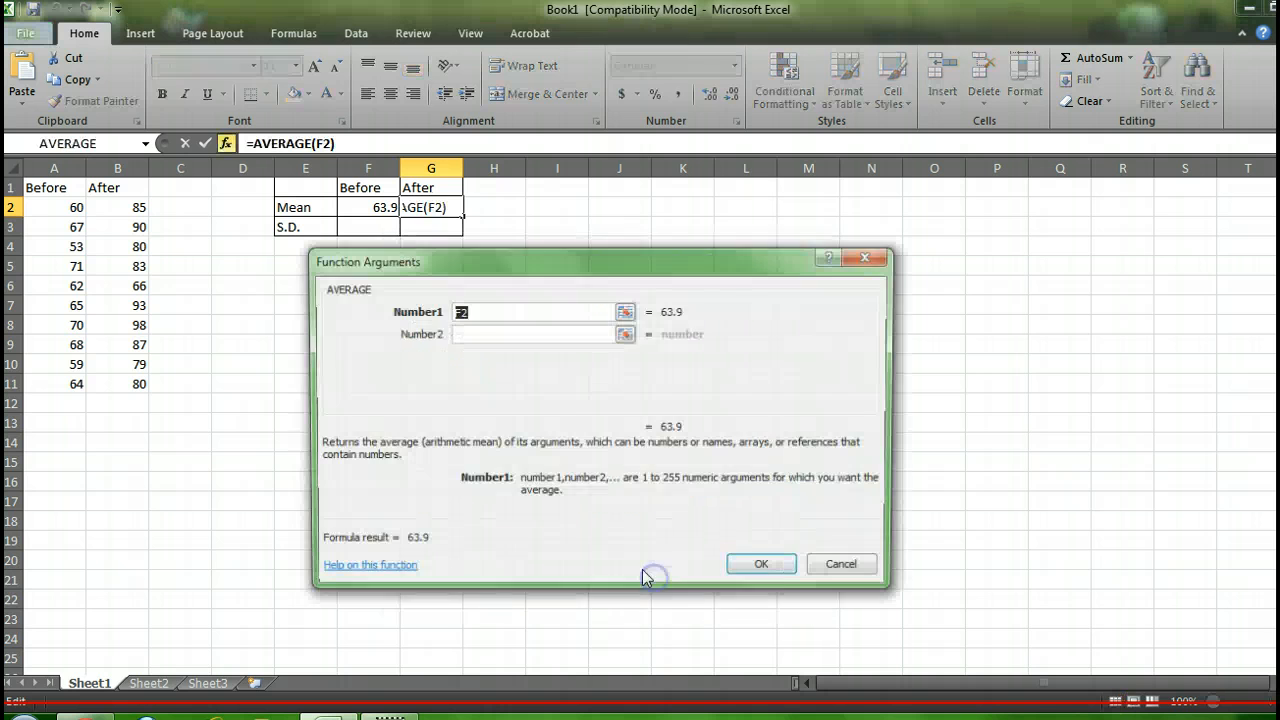
left_click(625, 311)
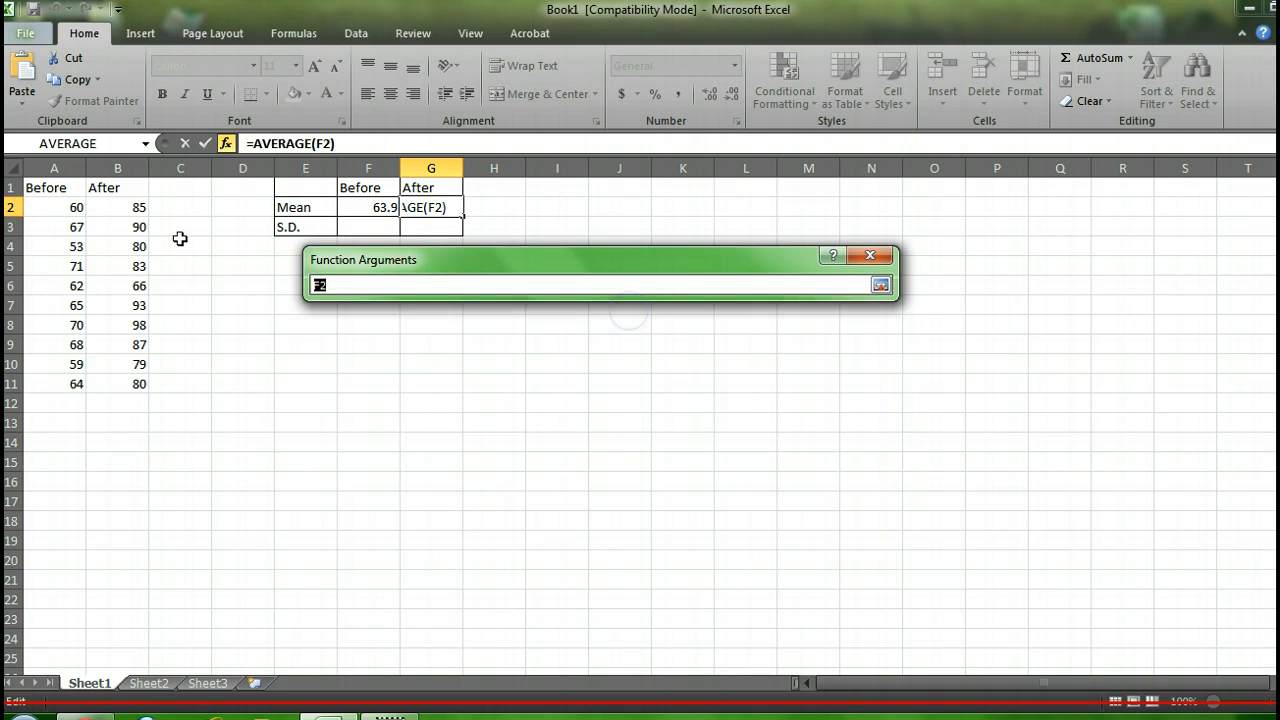
left_click_drag(135, 212, 138, 384)
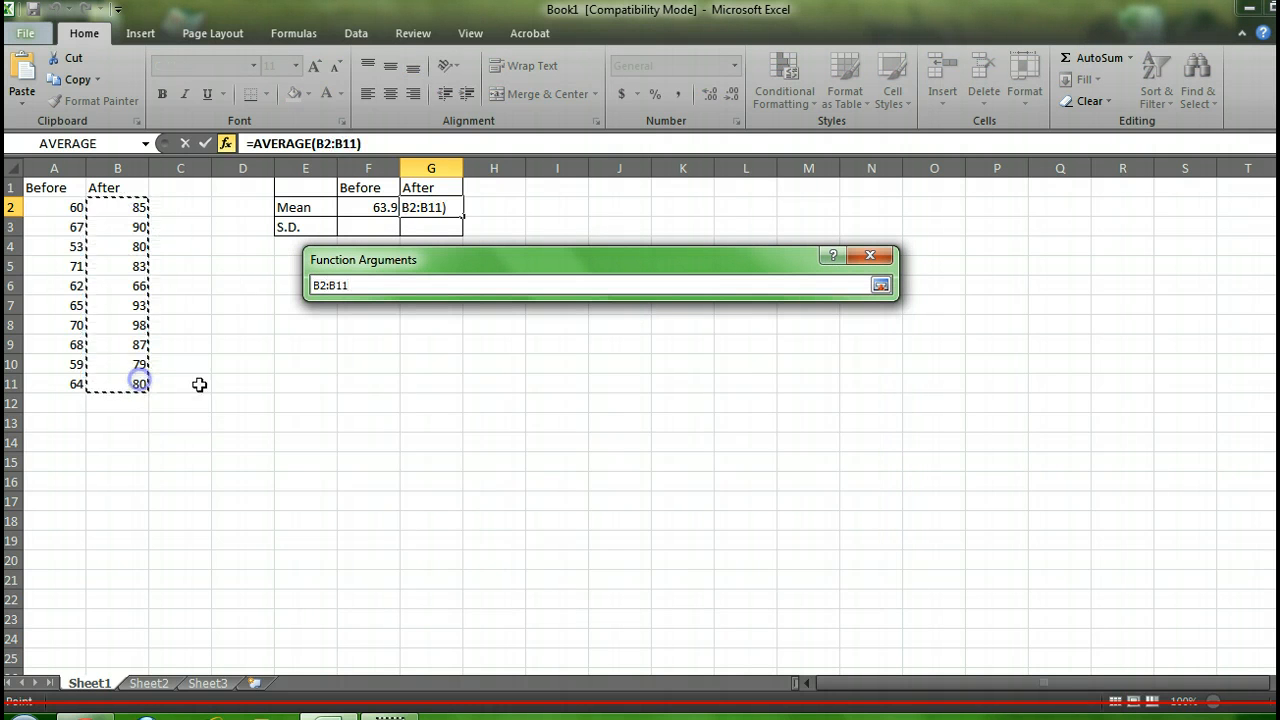
left_click(880, 285)
left_click(766, 568)
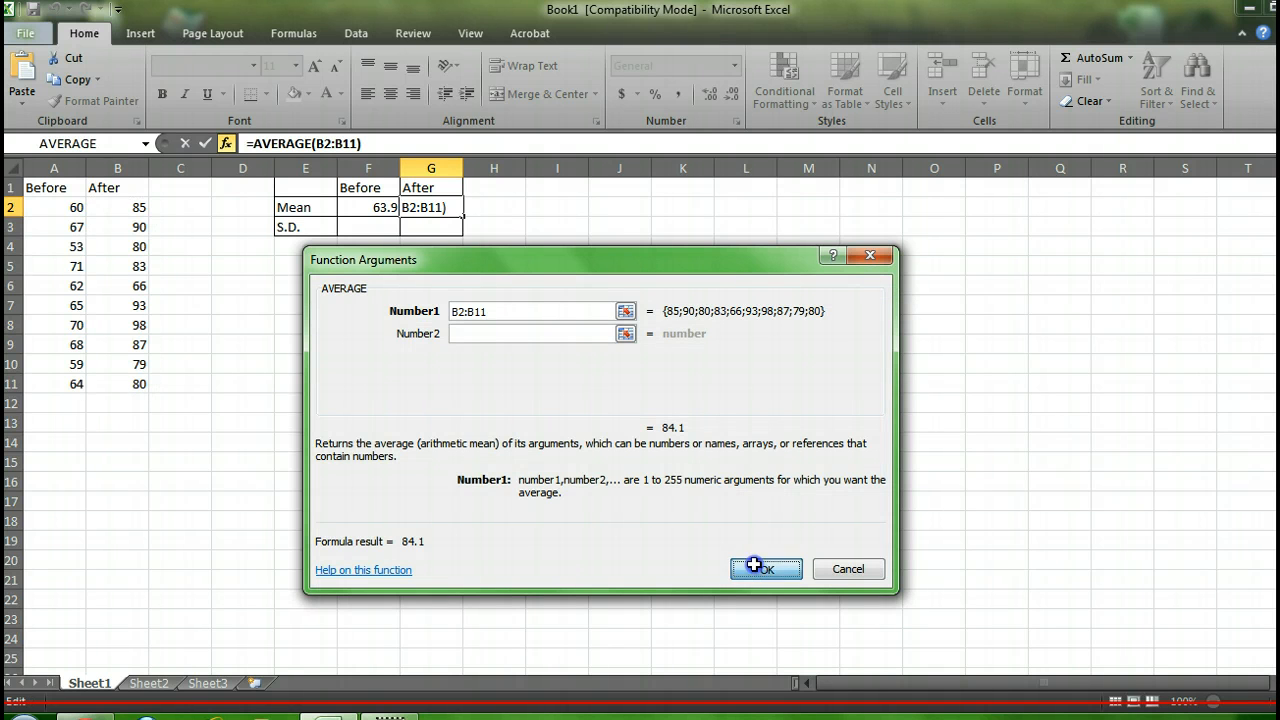
left_click_drag(477, 343, 518, 362)
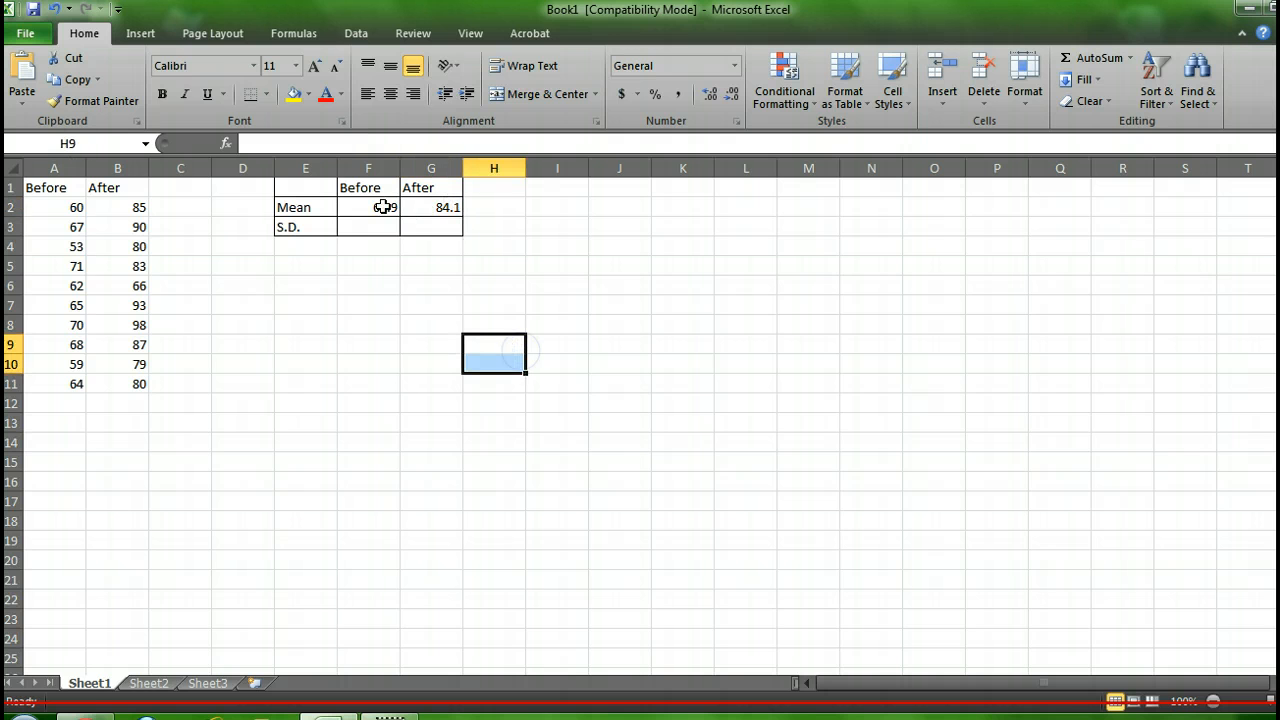
Examine the Before and After means and their formulas in cells F2 and G2
left_click(447, 203)
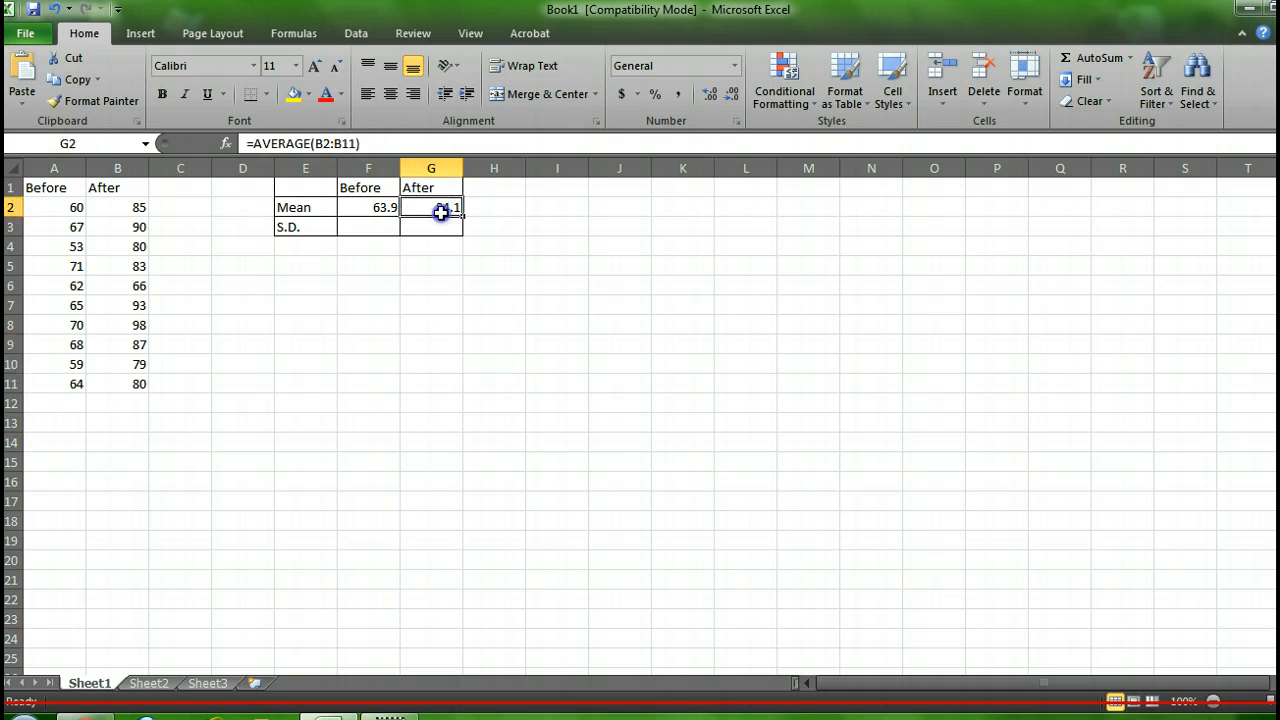
left_click(385, 213)
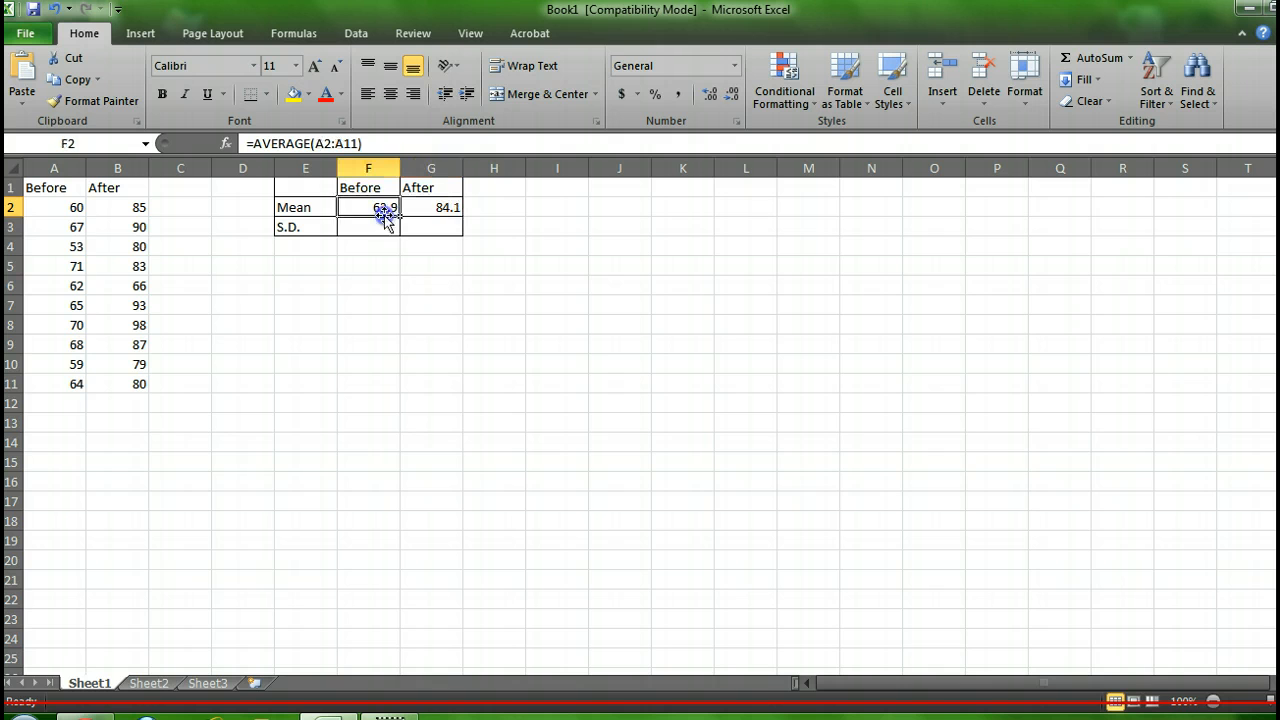
left_click(441, 247)
left_click(368, 208)
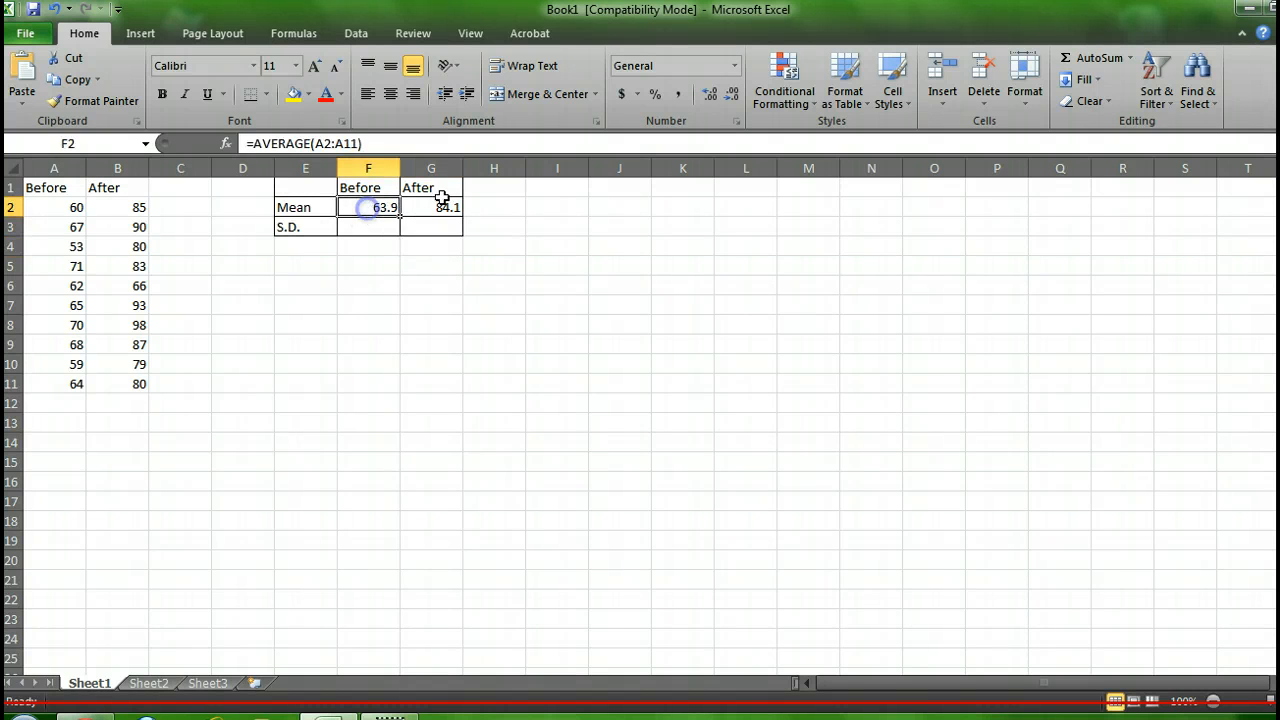
left_click(440, 207)
left_click(372, 207)
left_click(408, 207)
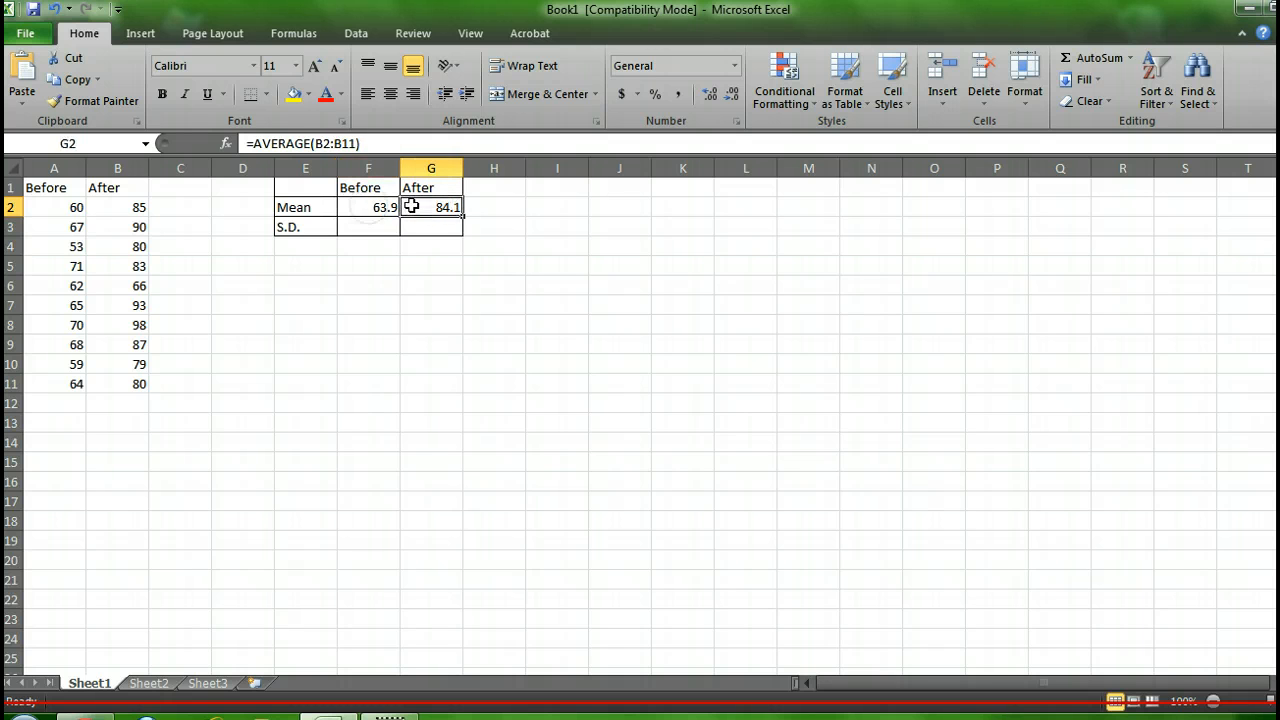
left_click(390, 207)
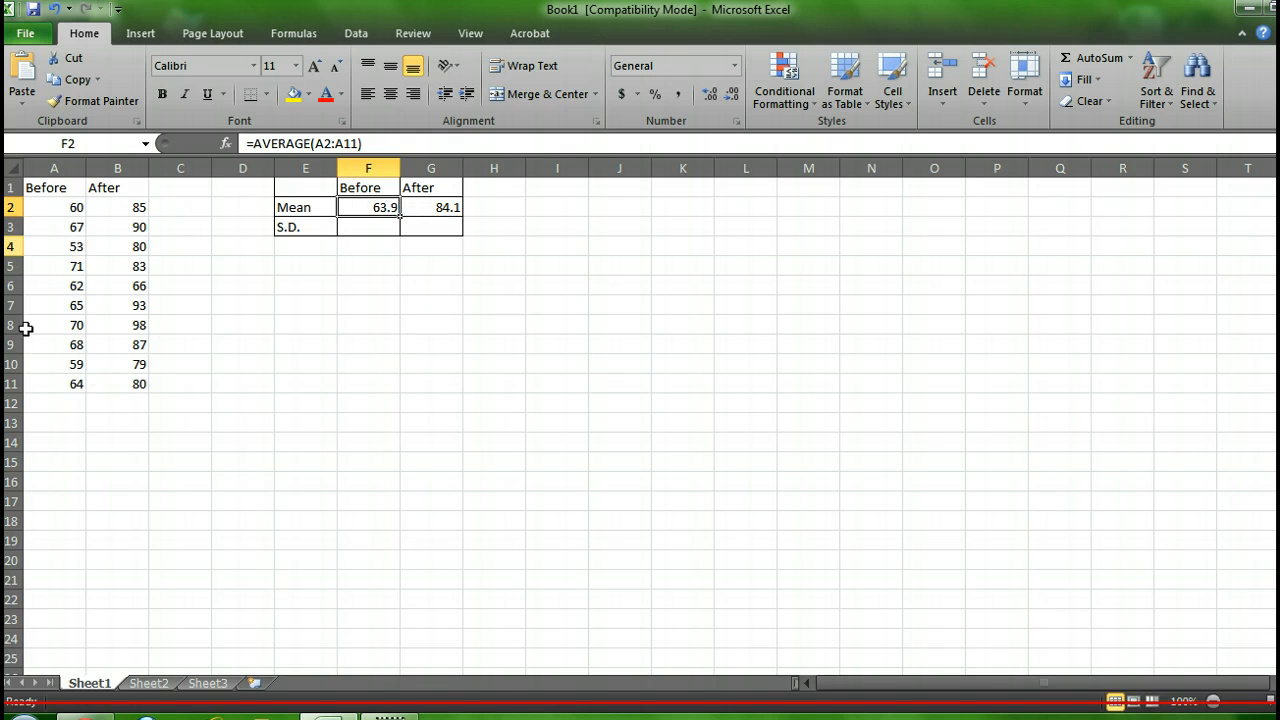
Format the means in cells F2:G2 with the Number category and 0 decimal places
left_click_drag(375, 204, 428, 197)
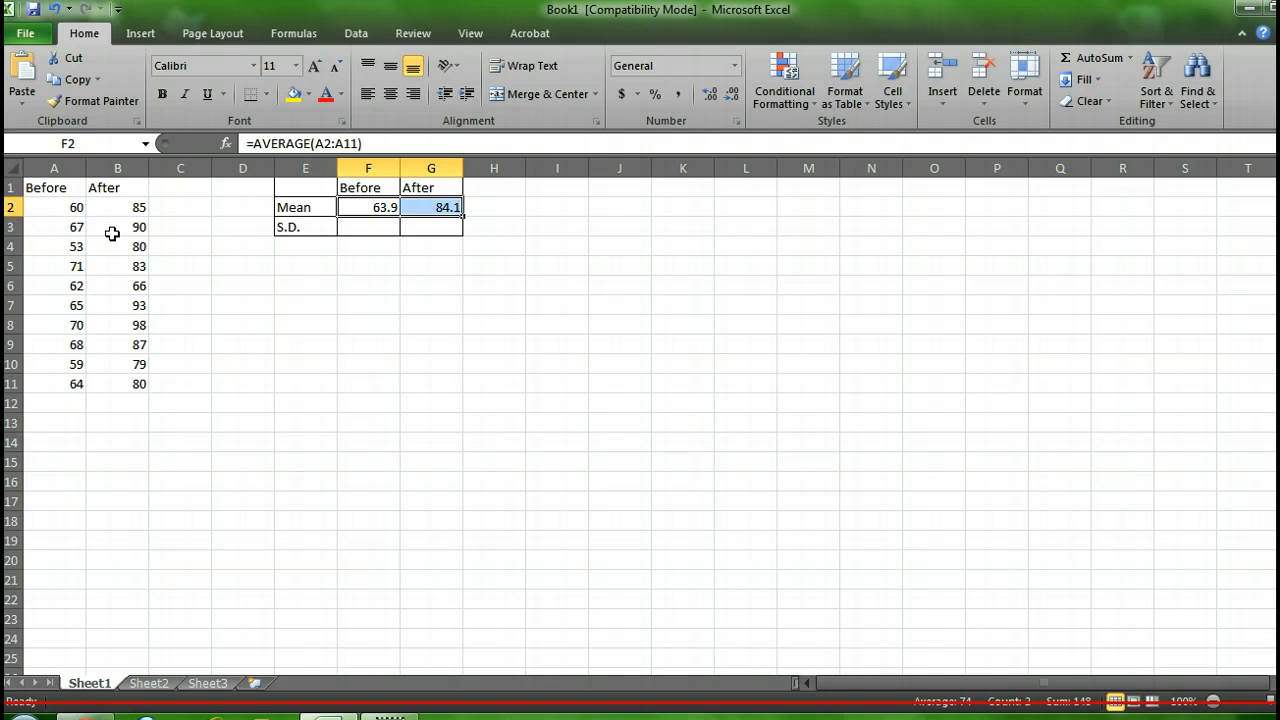
right_click(385, 207)
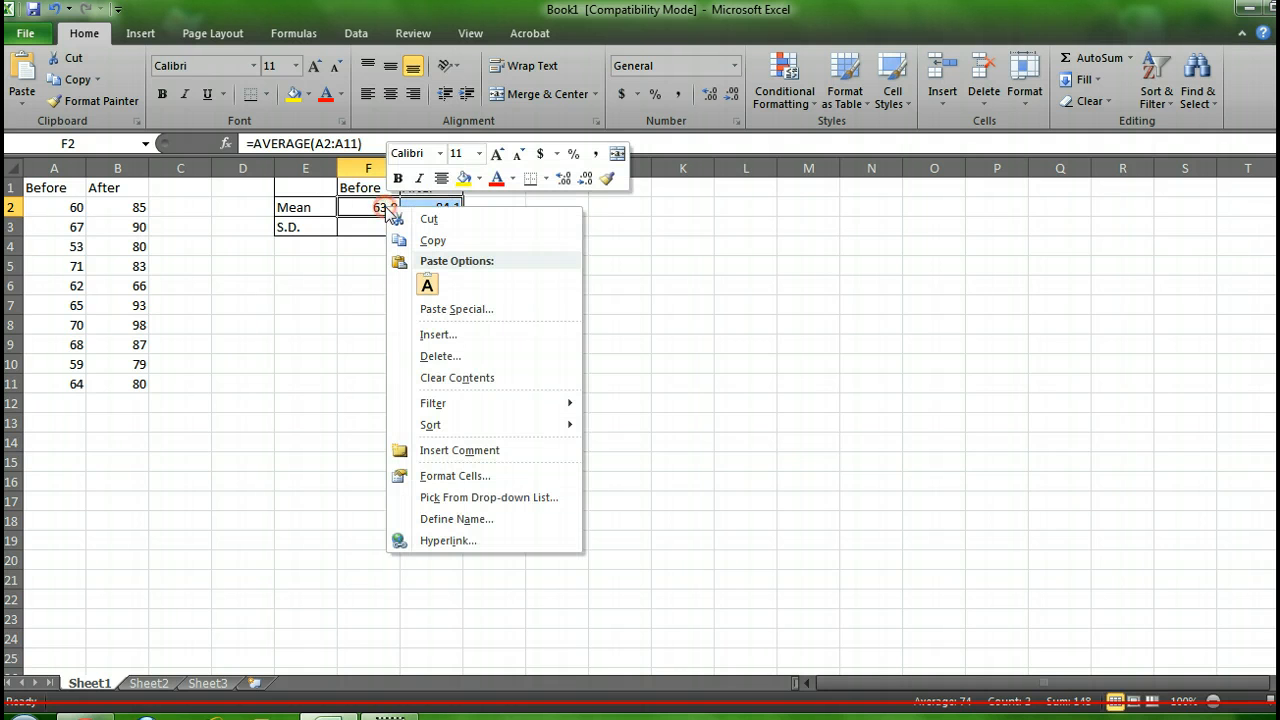
left_click(438, 477)
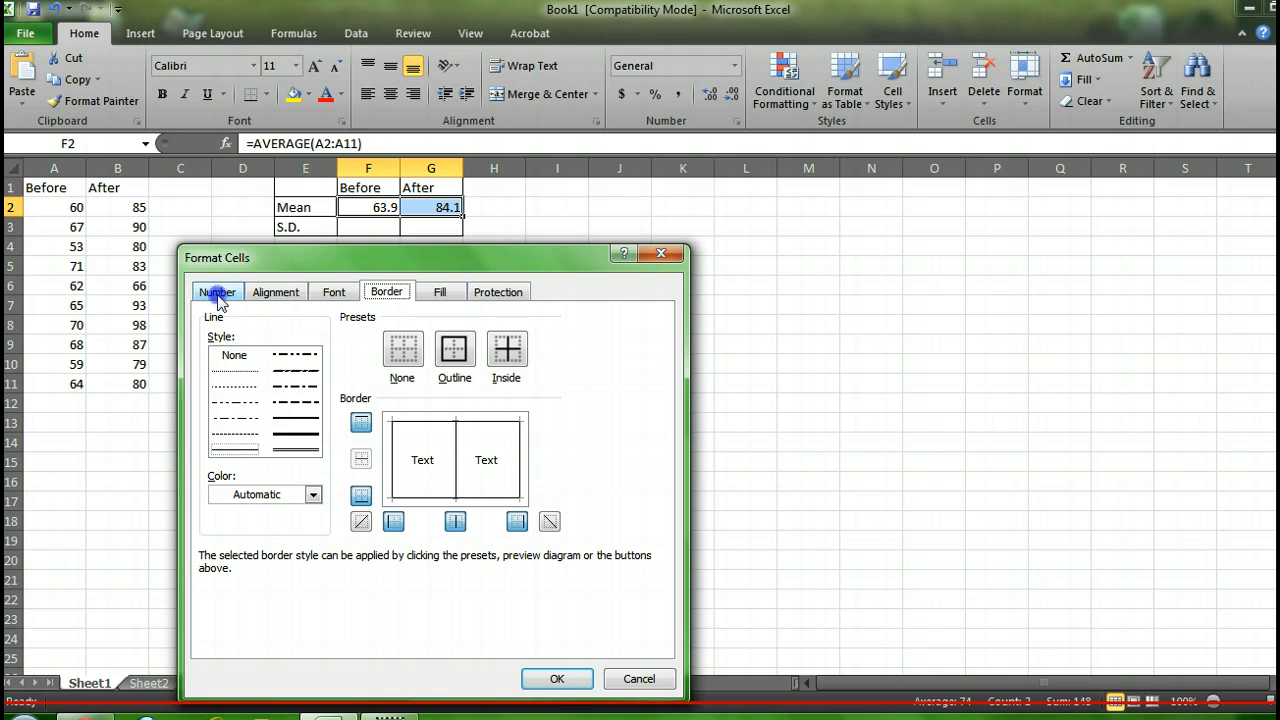
left_click(217, 292)
left_click(222, 347)
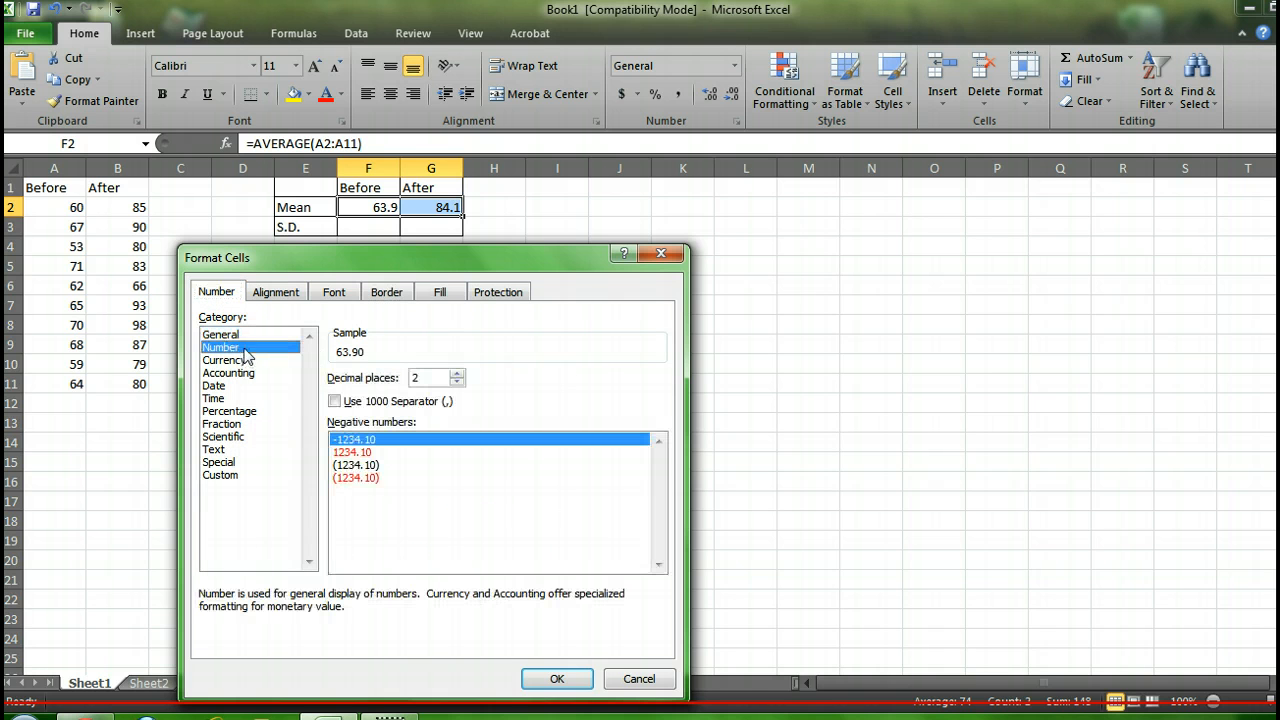
left_click(456, 382)
left_click(456, 382)
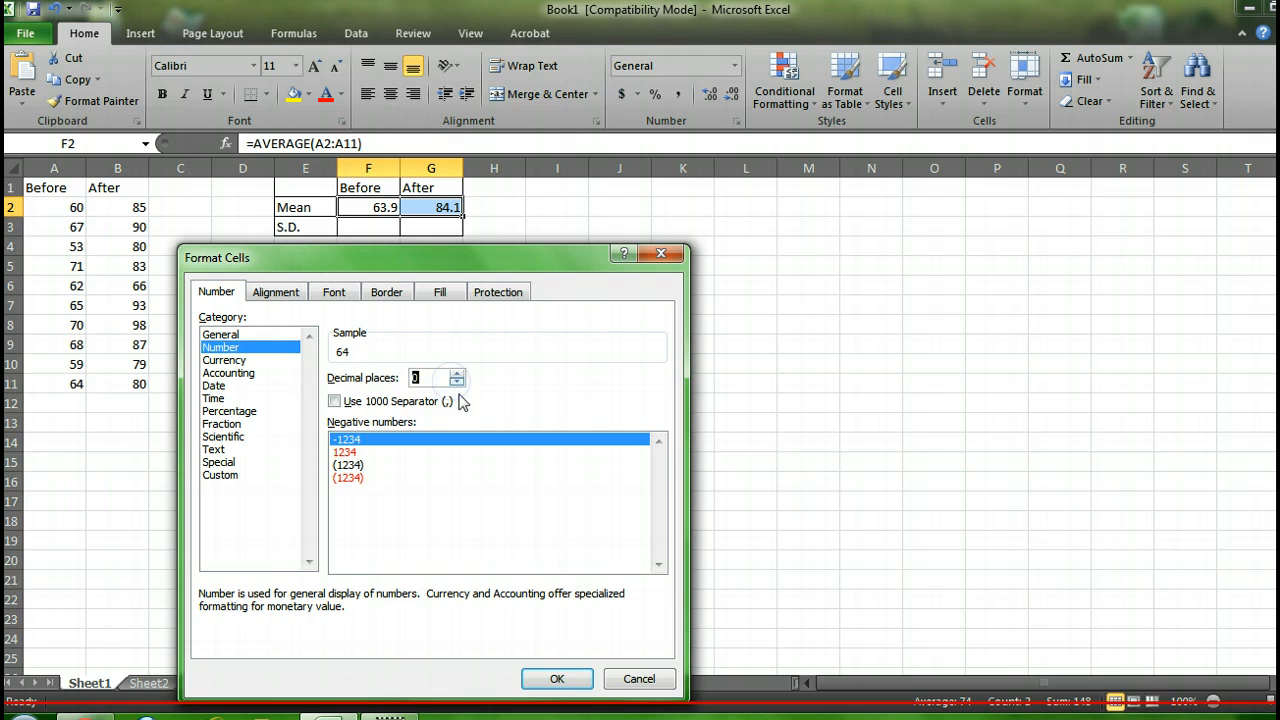
left_click(557, 679)
left_click(629, 343)
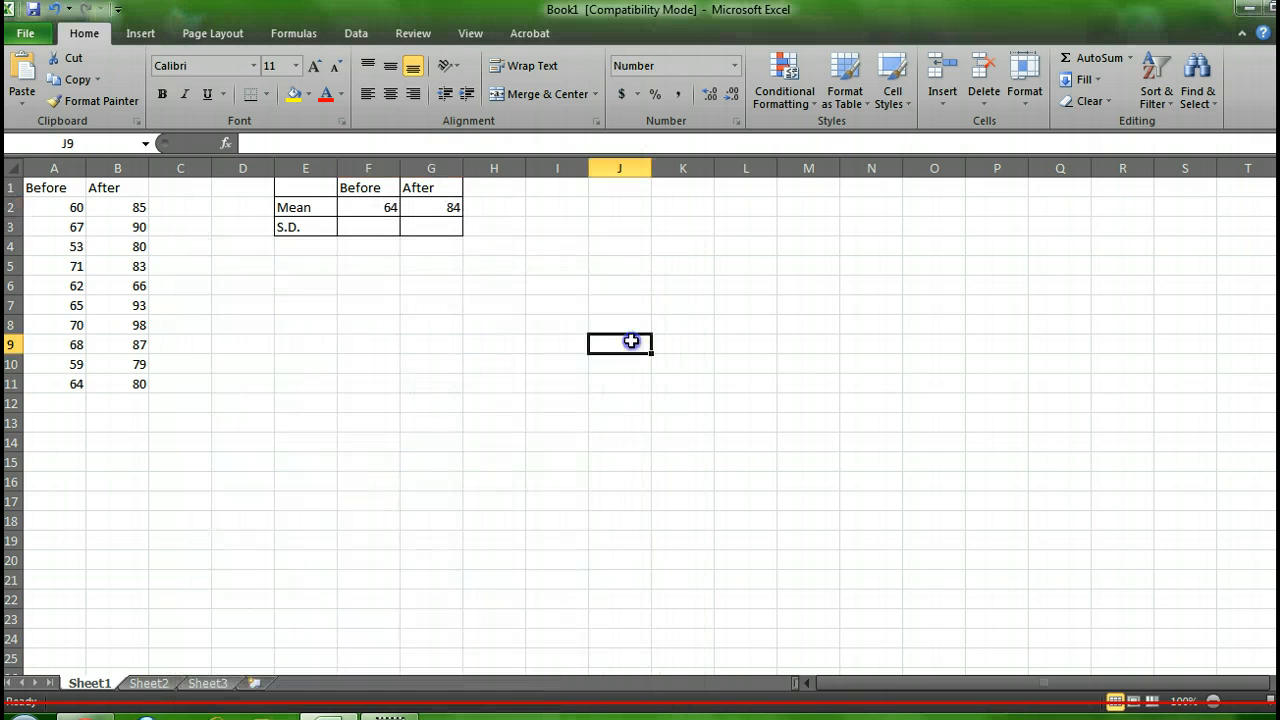
Insert the STDEV function in cell F3 for the Before scores in A2:A11
left_click(388, 227)
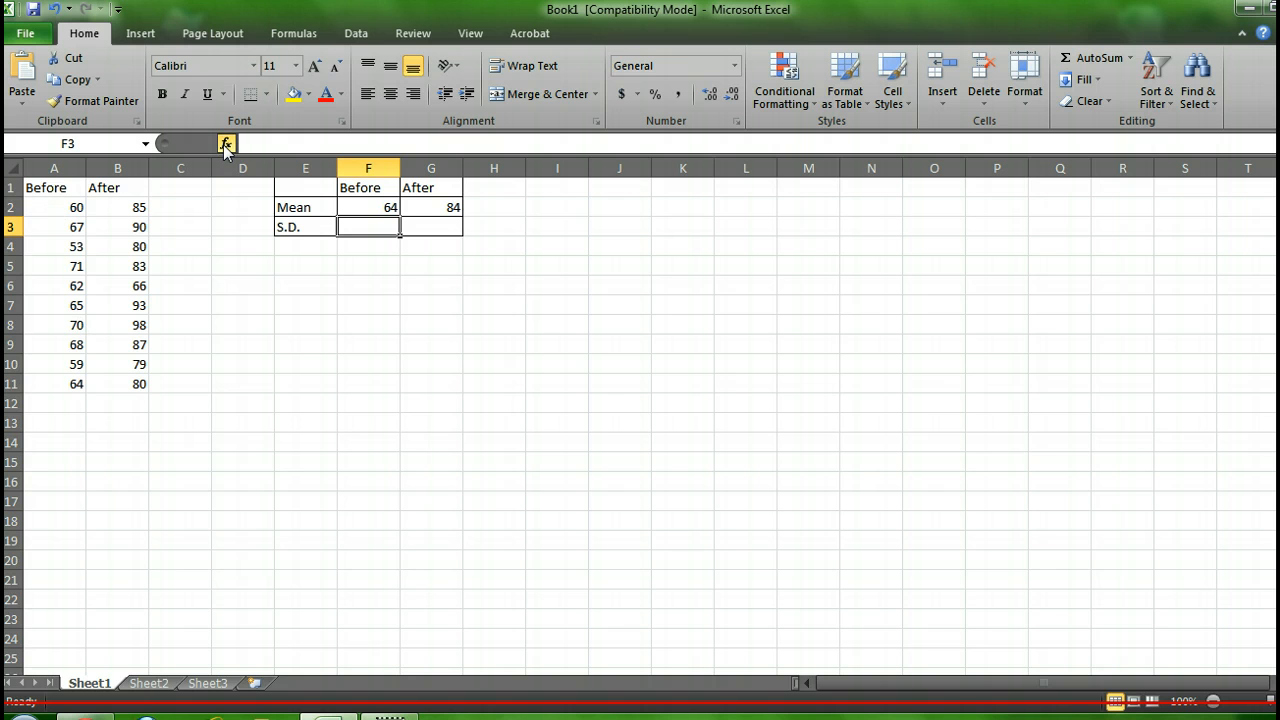
left_click(225, 144)
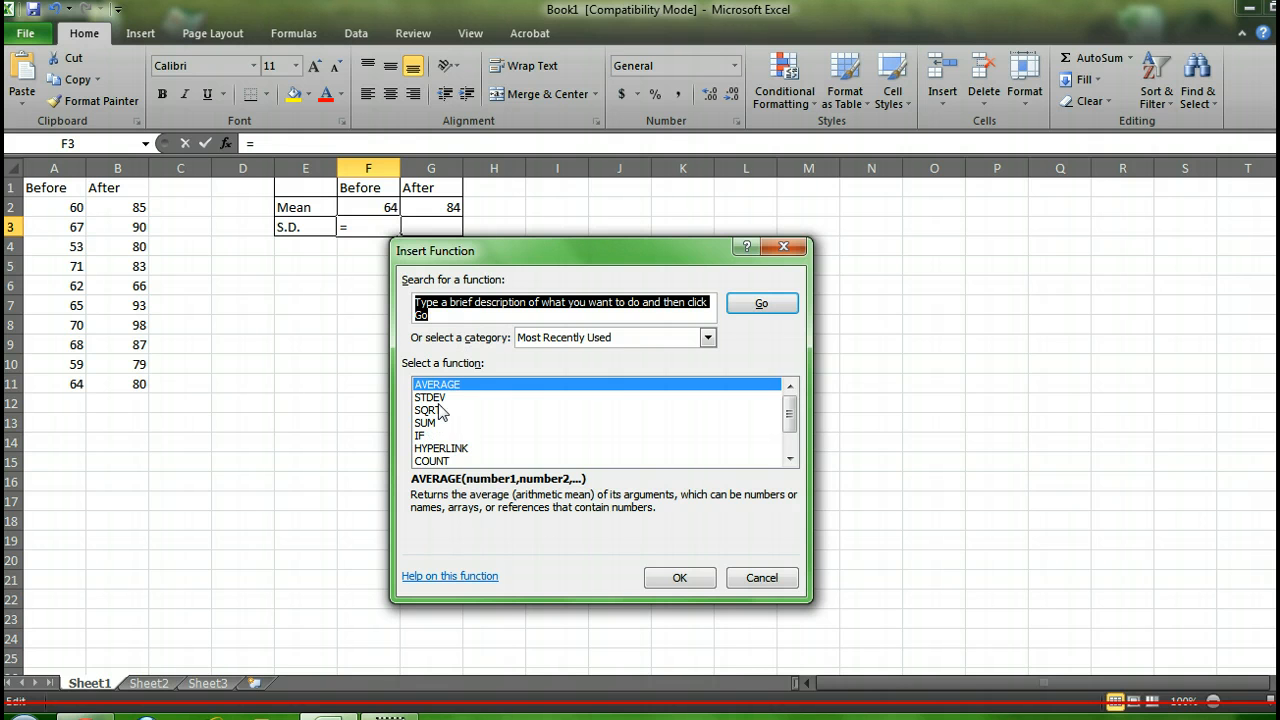
left_click(440, 399)
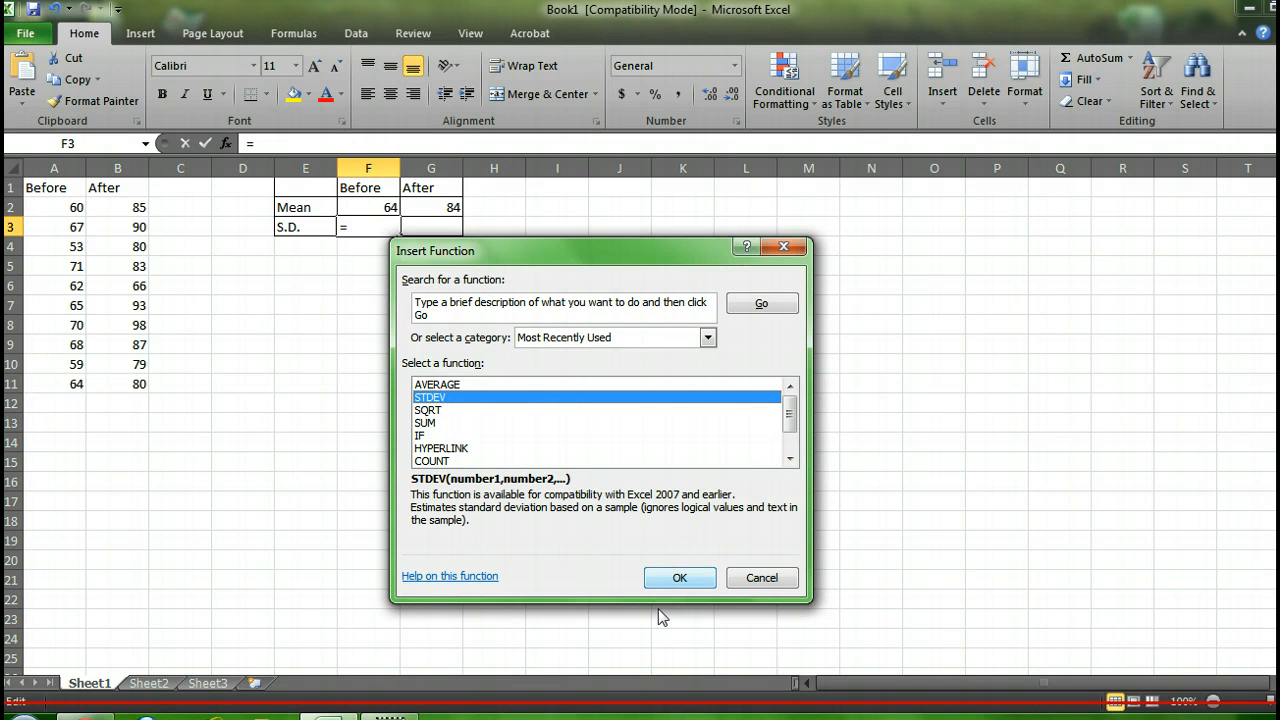
left_click(679, 578)
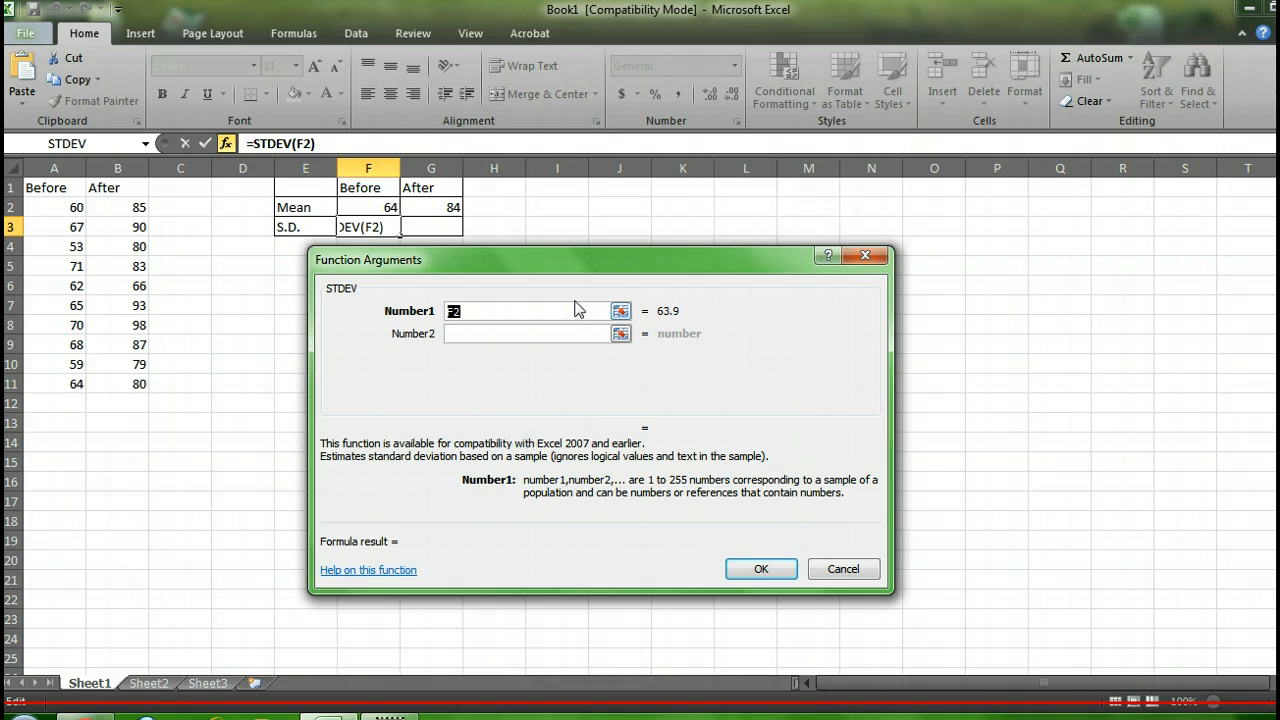
left_click(621, 313)
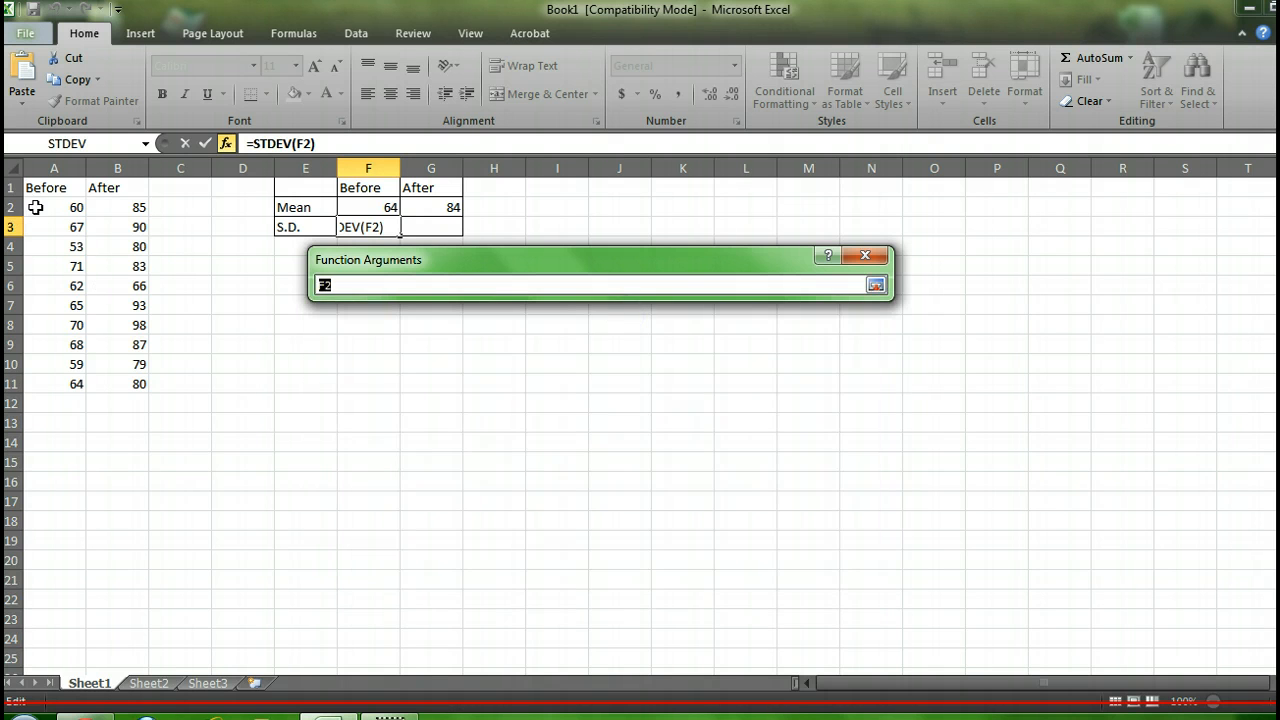
left_click_drag(58, 210, 75, 384)
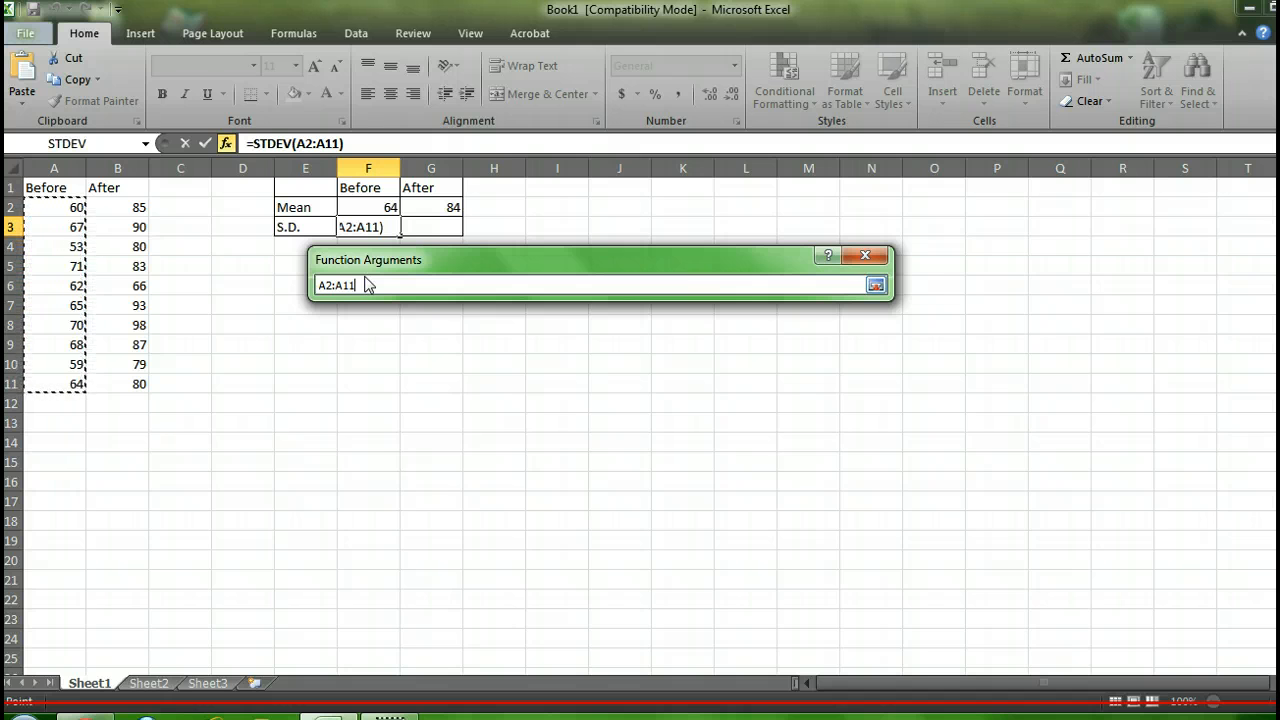
left_click(875, 286)
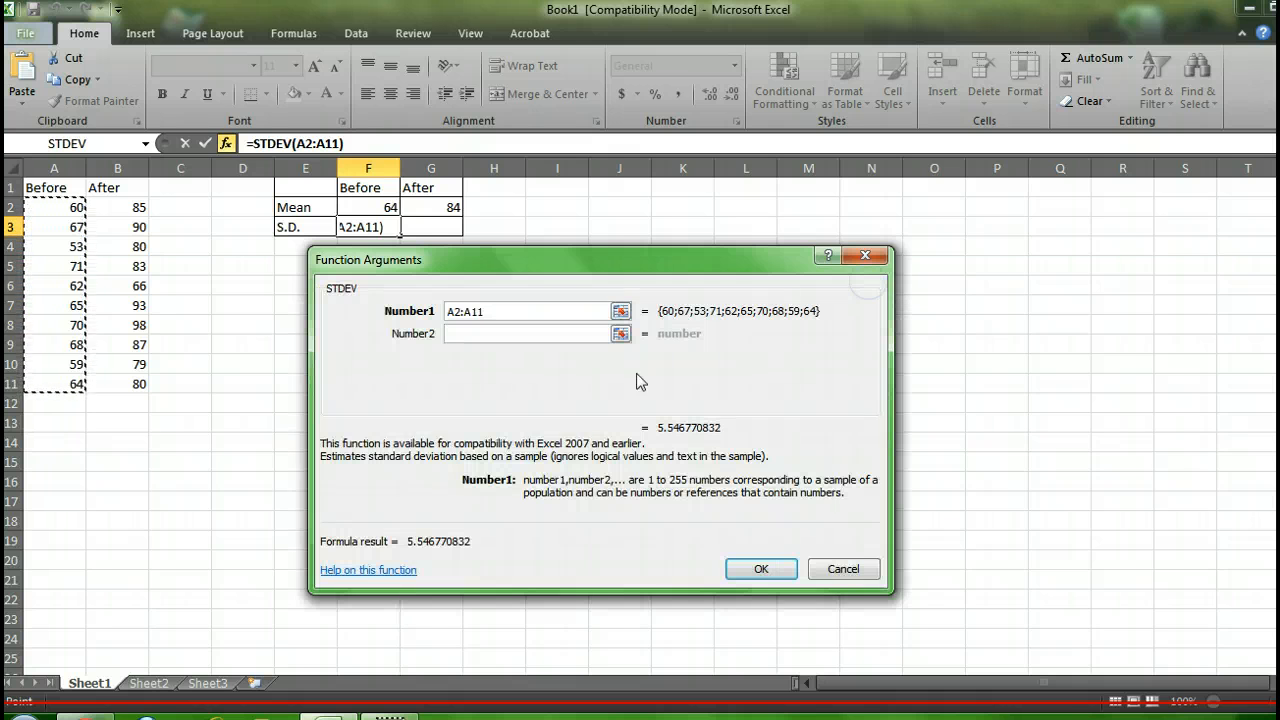
left_click(760, 570)
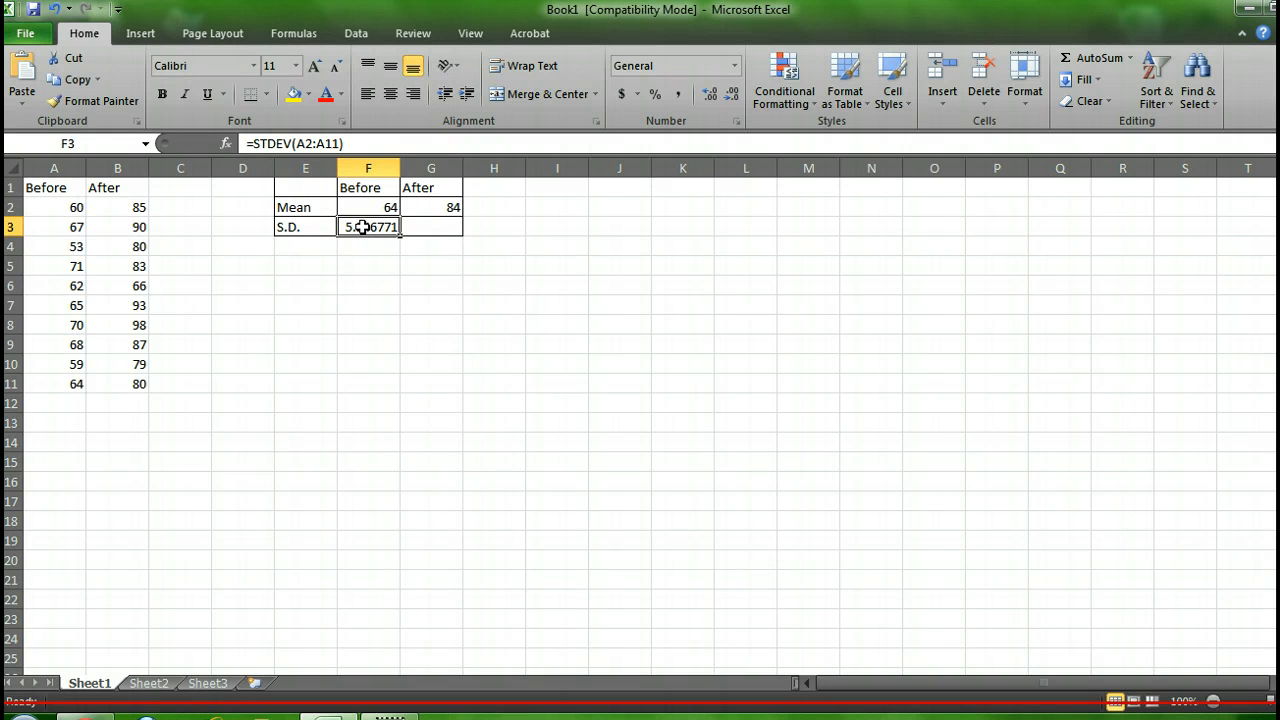
Insert the STDEV function in cell G3 for the After scores in B2:B11
left_click(449, 227)
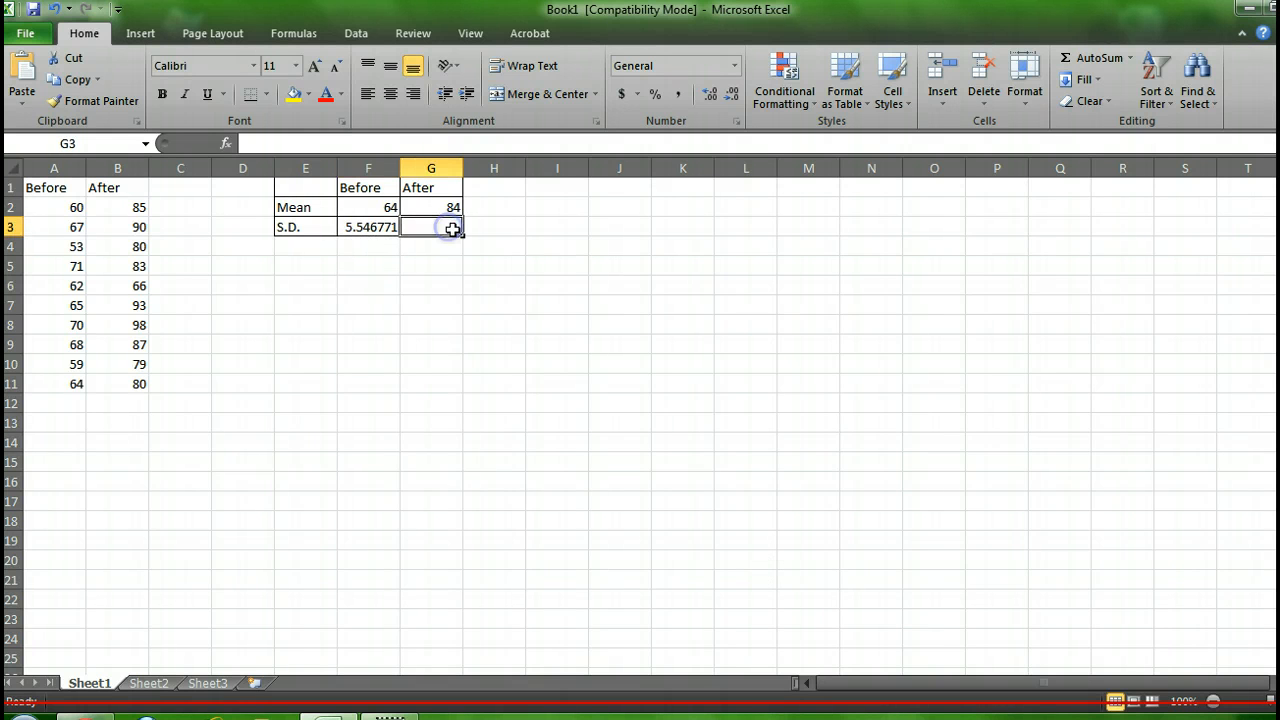
left_click(230, 144)
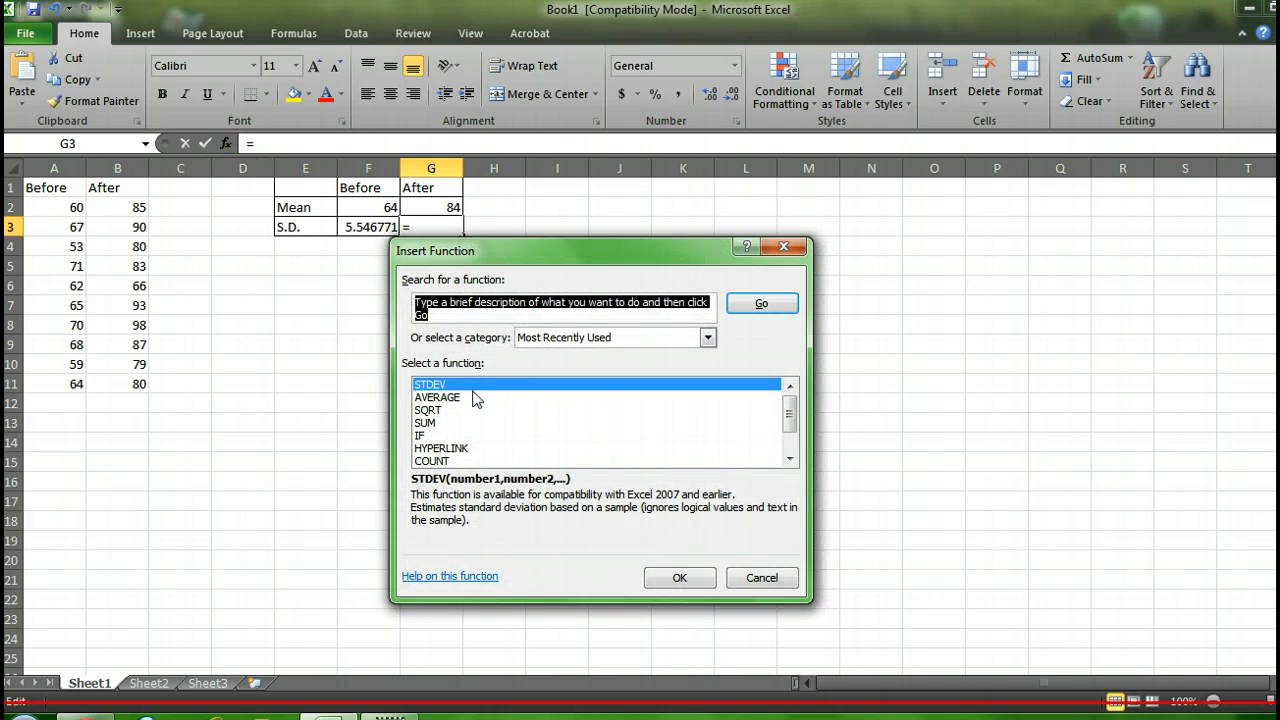
left_click(475, 397)
left_click(483, 385)
left_click(690, 578)
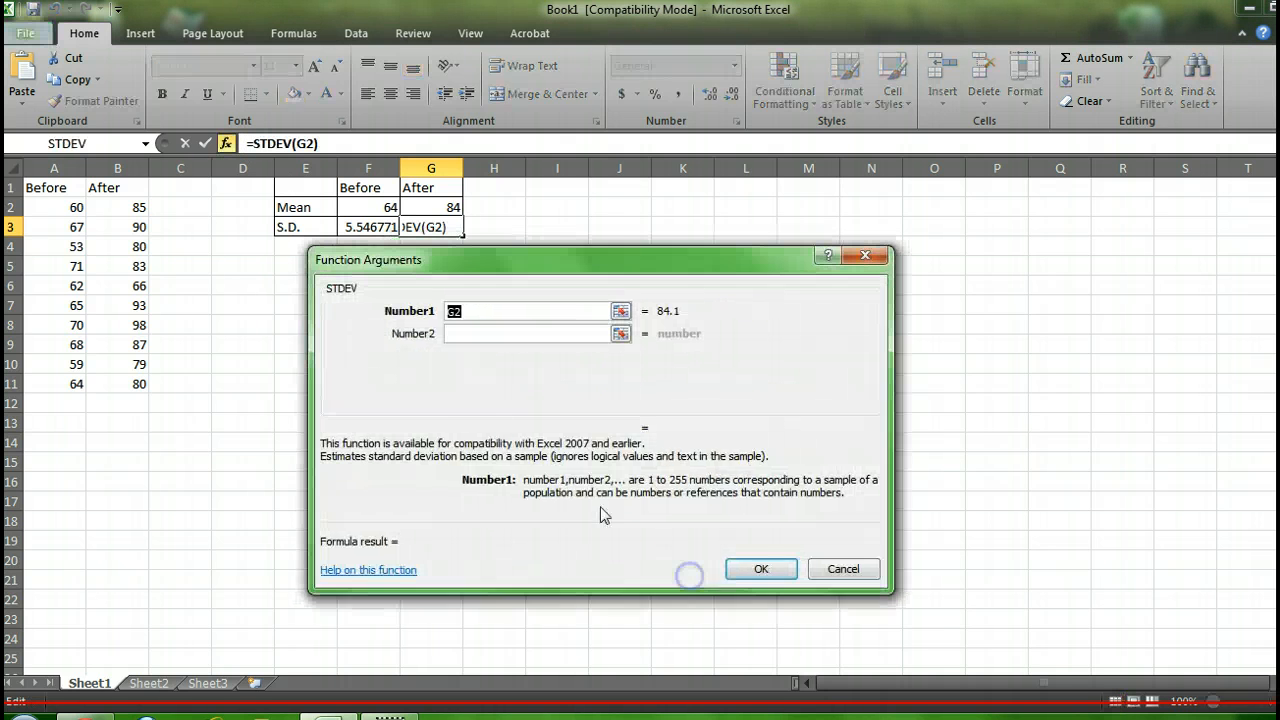
left_click(622, 326)
left_click_drag(110, 207, 140, 384)
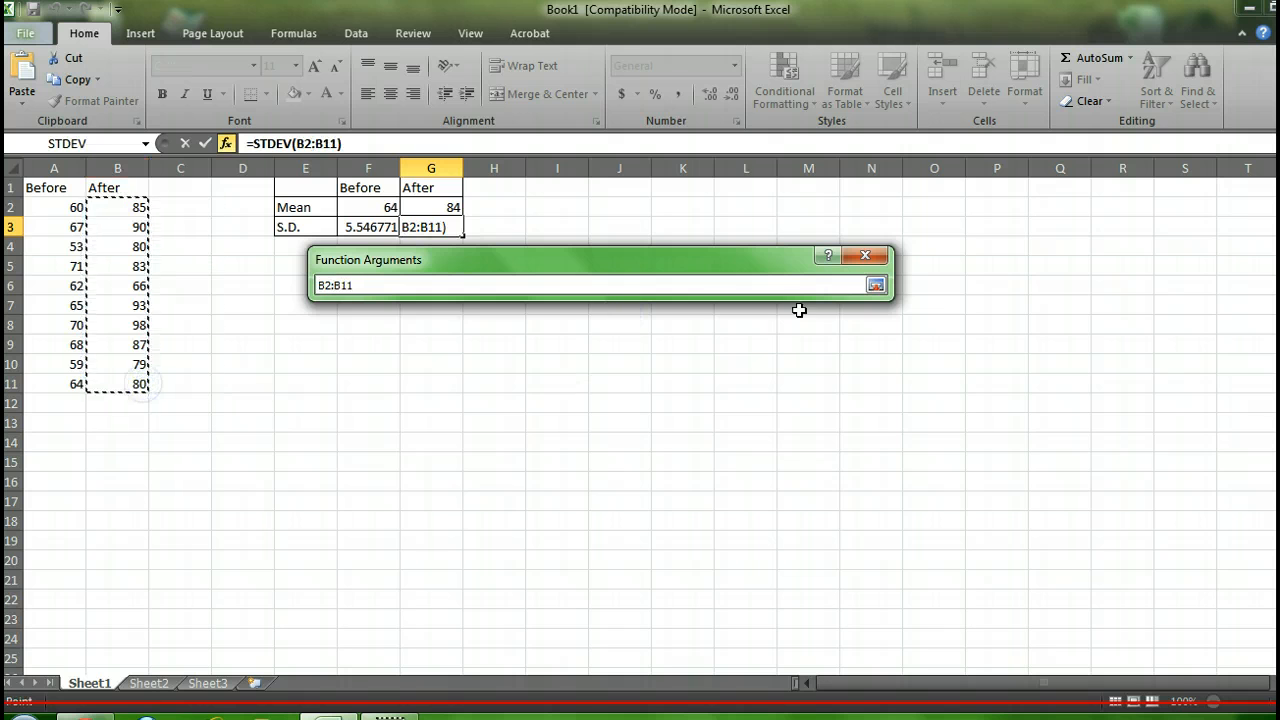
left_click(876, 285)
left_click(785, 574)
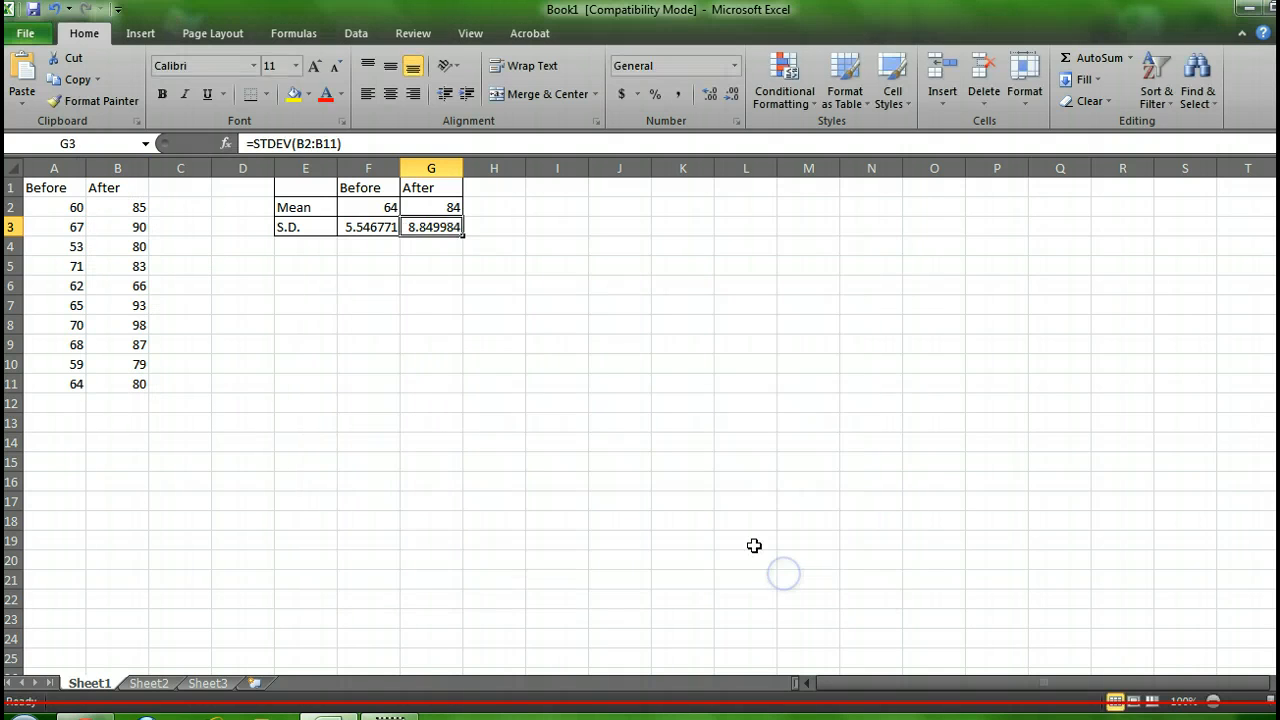
left_click(563, 445)
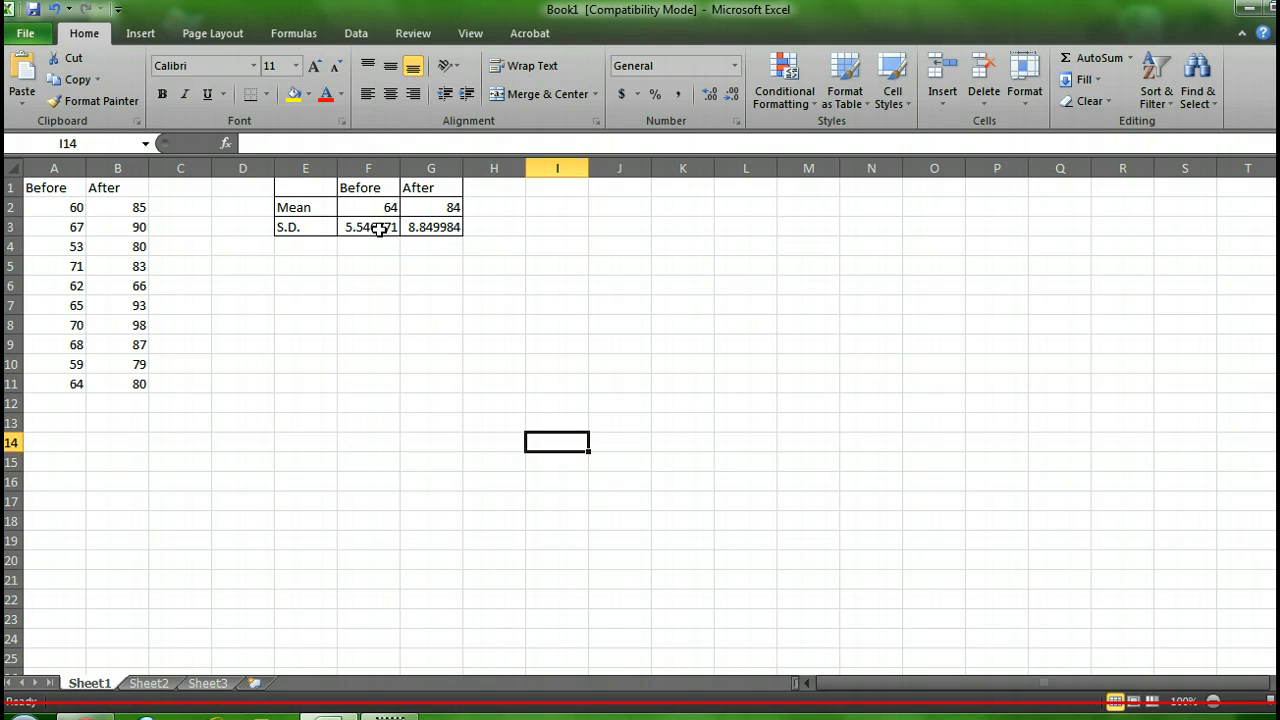
Format the standard deviations in cells F3:G3 with the Number category and 2 decimal places
left_click_drag(378, 228, 409, 230)
right_click(410, 231)
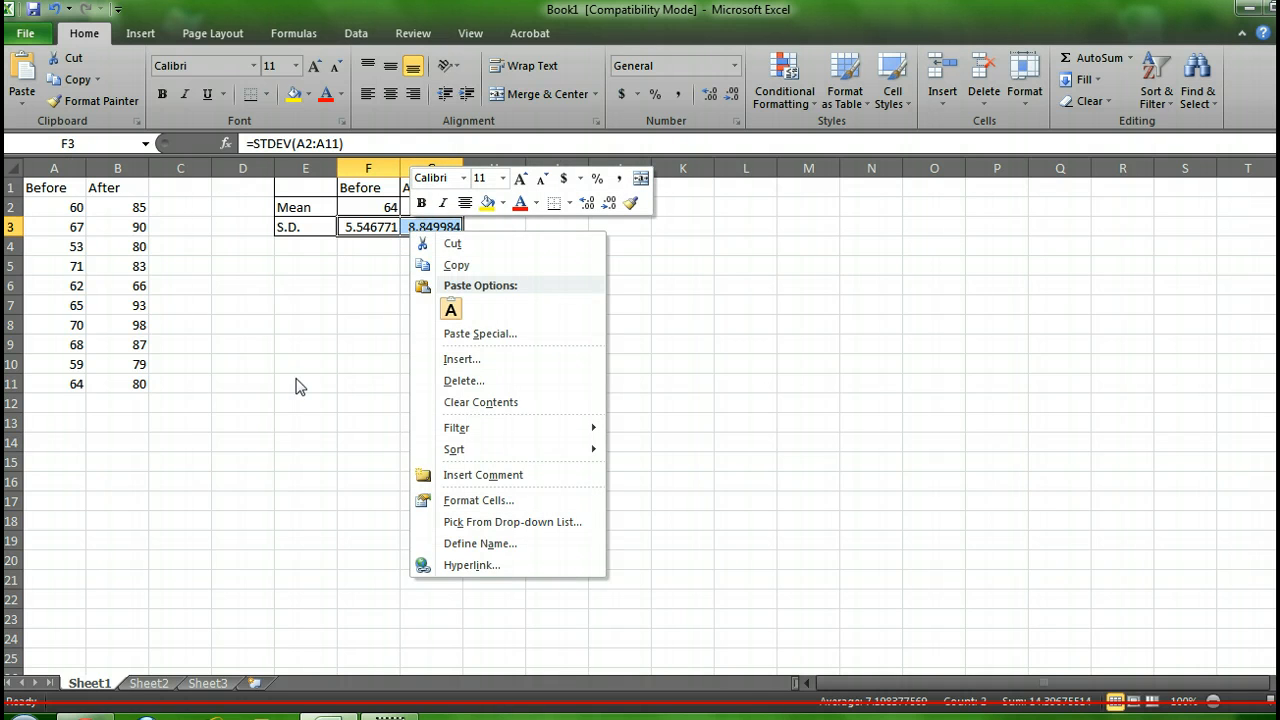
left_click(457, 502)
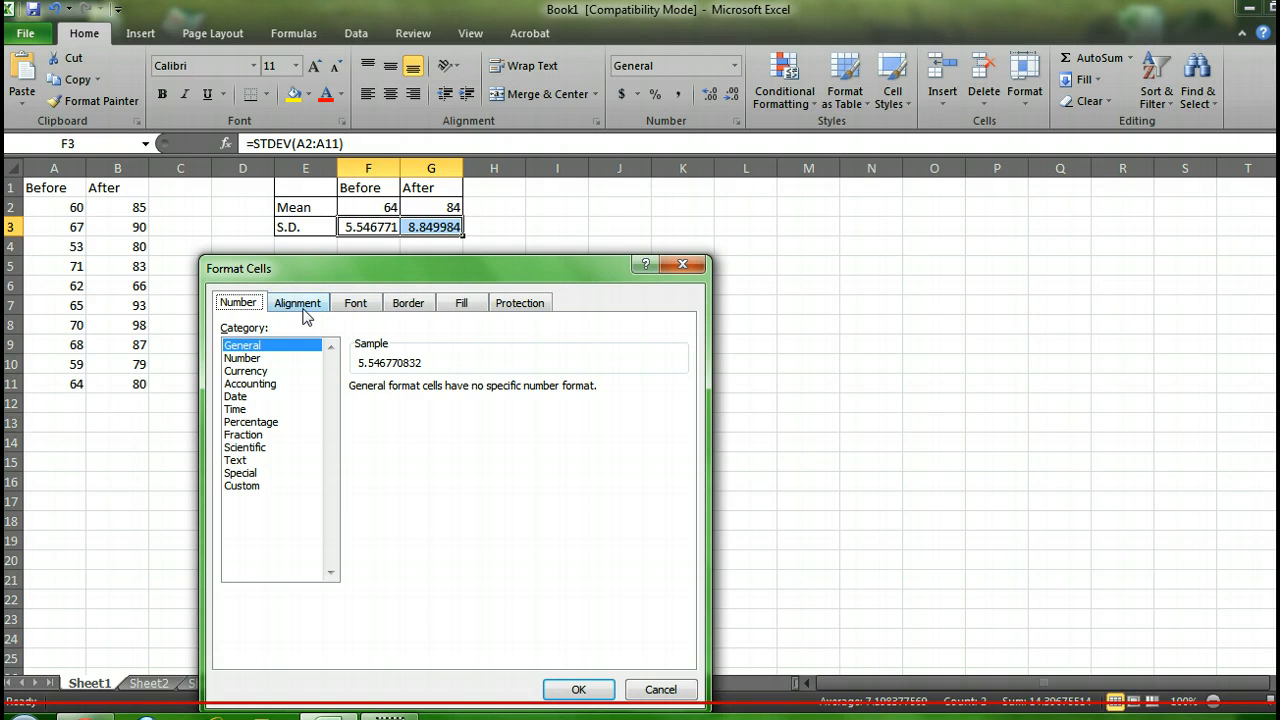
left_click(256, 358)
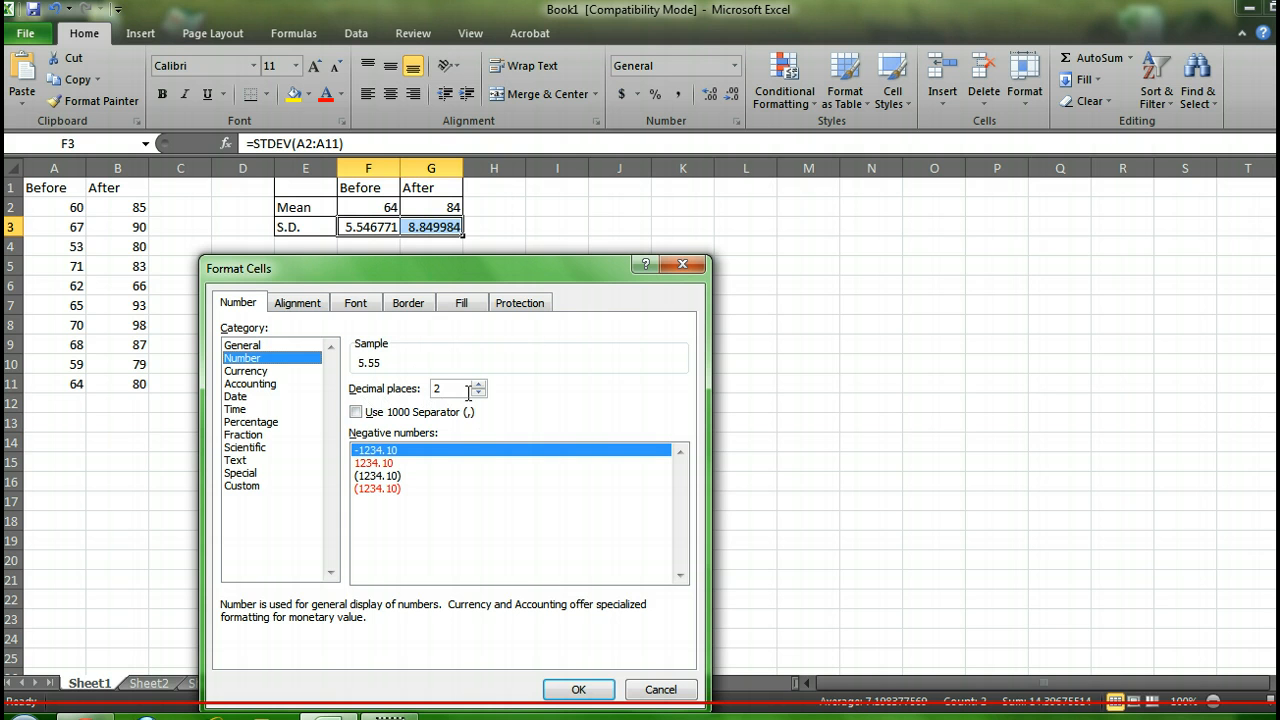
left_click(566, 687)
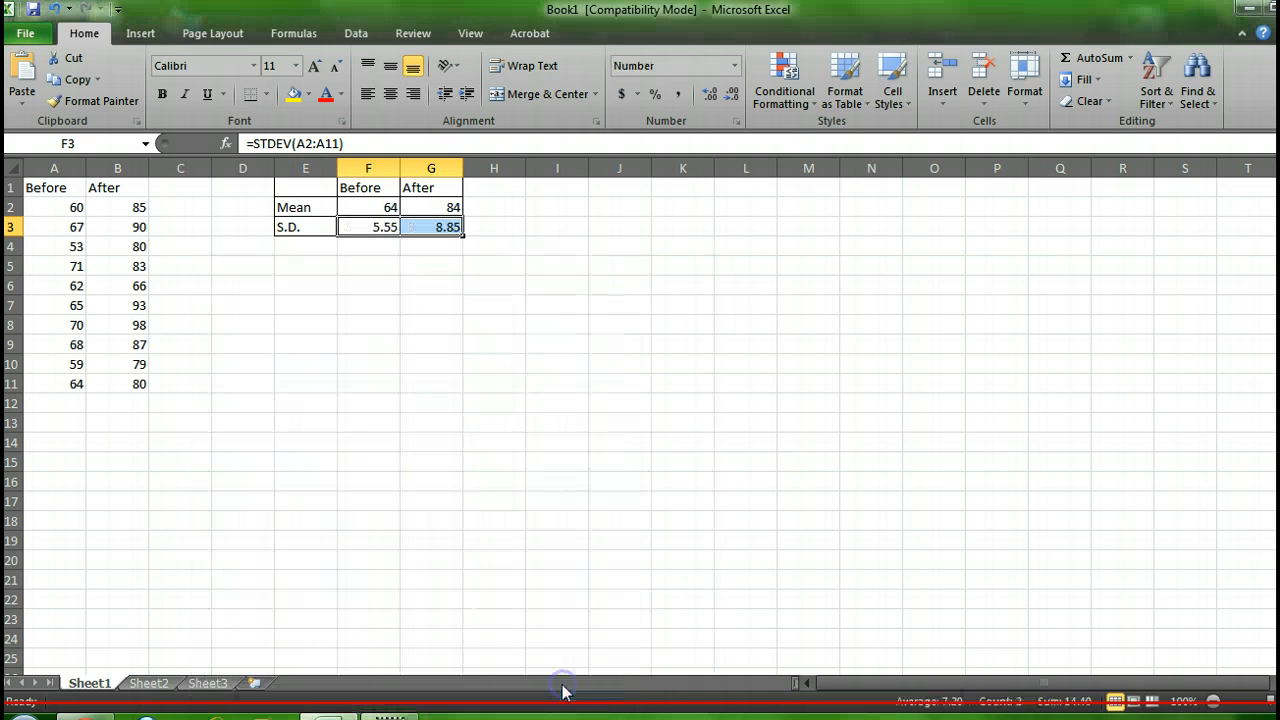
left_click(366, 343)
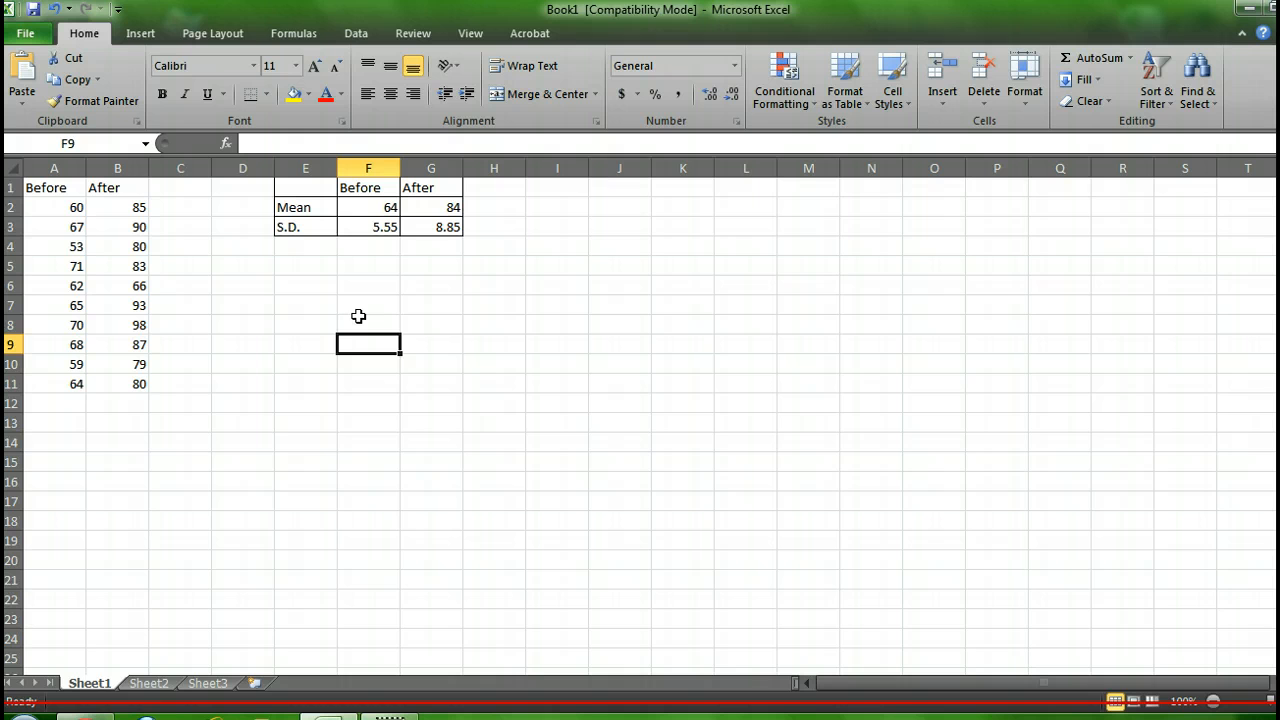
left_click(428, 343)
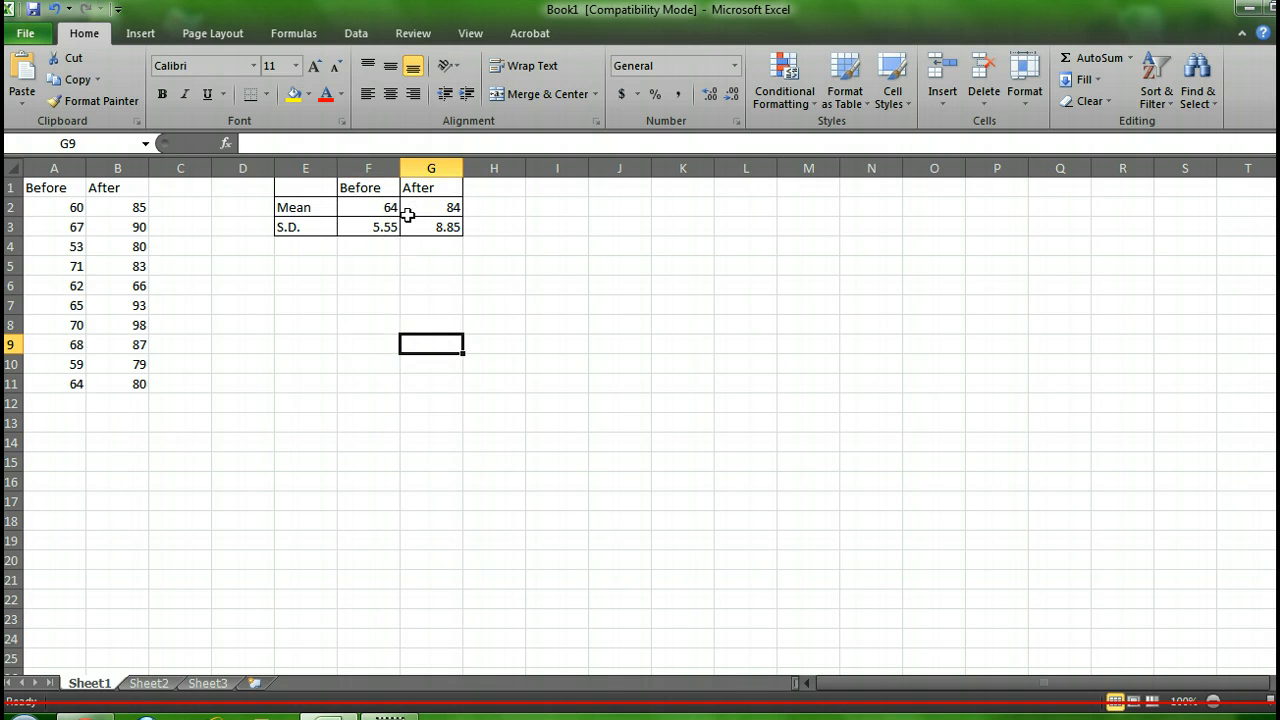